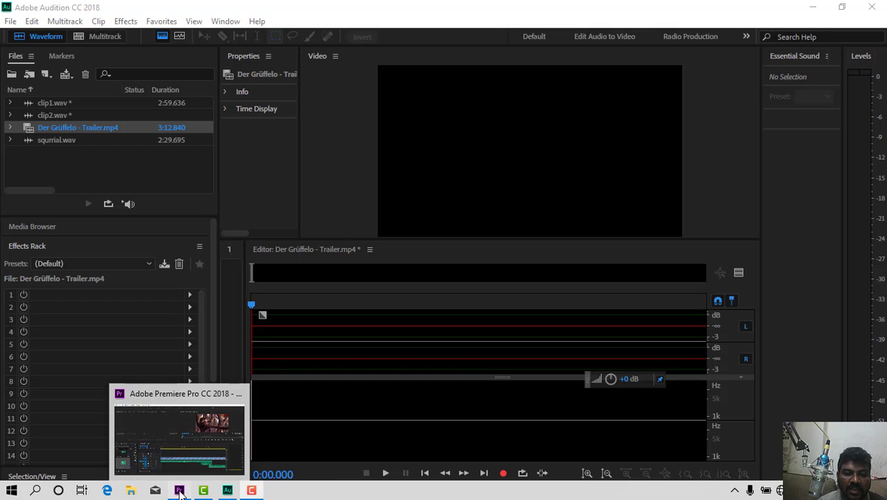
Switch to Premiere Pro and play the dubbed trailer sequence from the start through the end of the last placed voice clip.
click(180, 491)
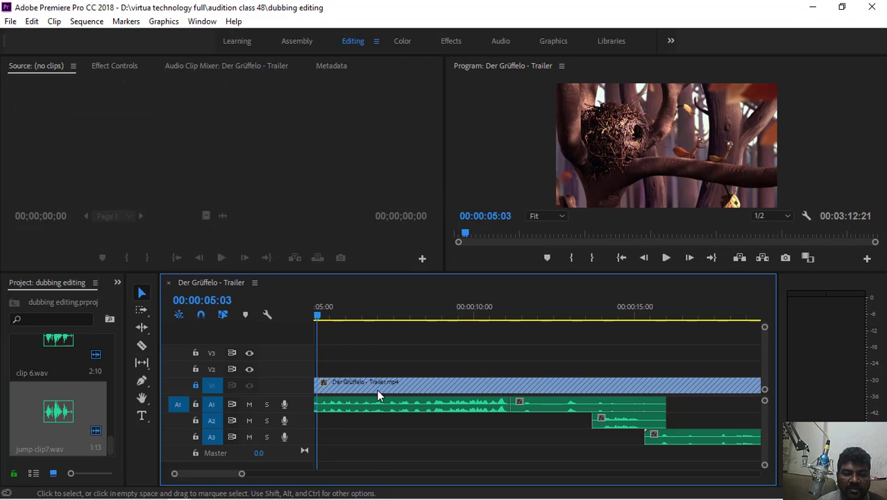
drag(241, 475, 290, 473)
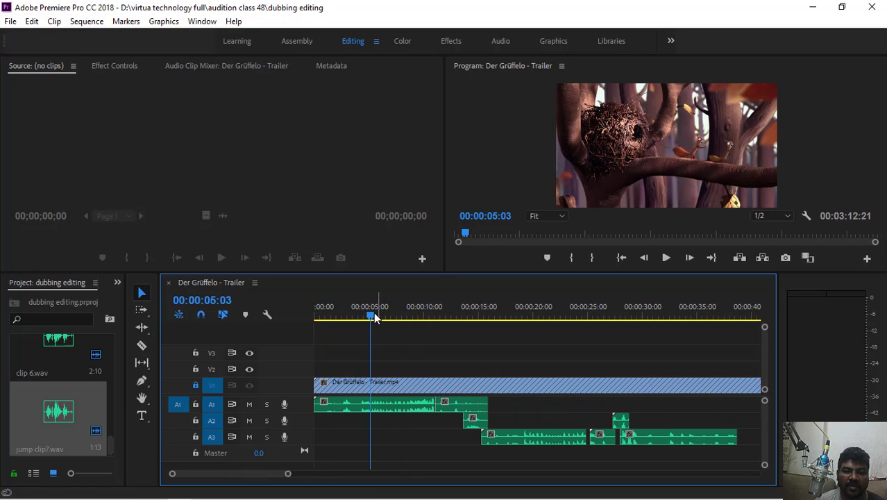
drag(363, 318, 317, 317)
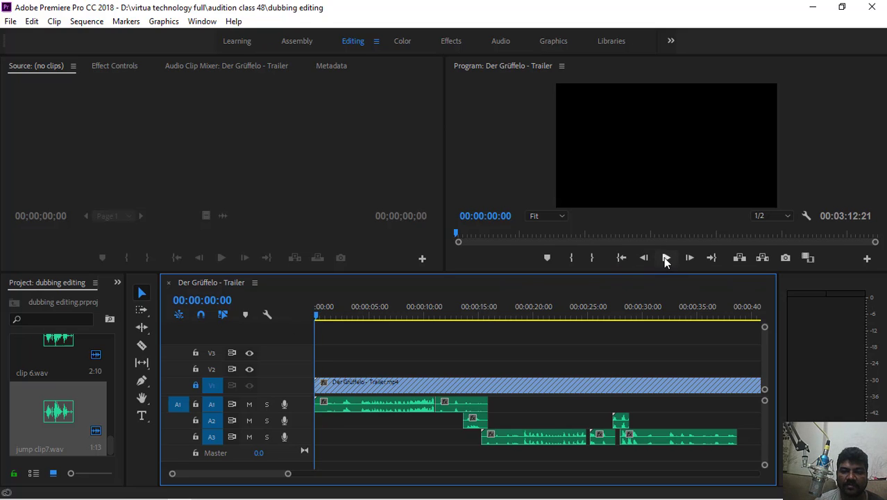
click(665, 259)
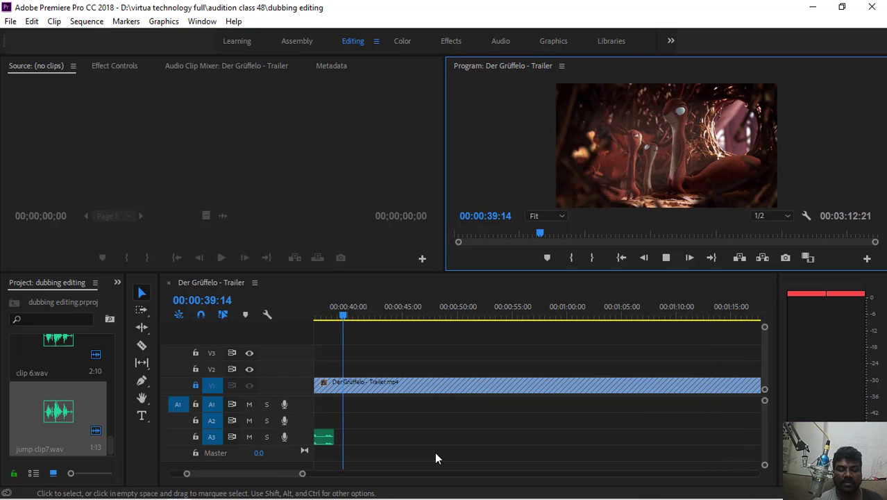
key(space)
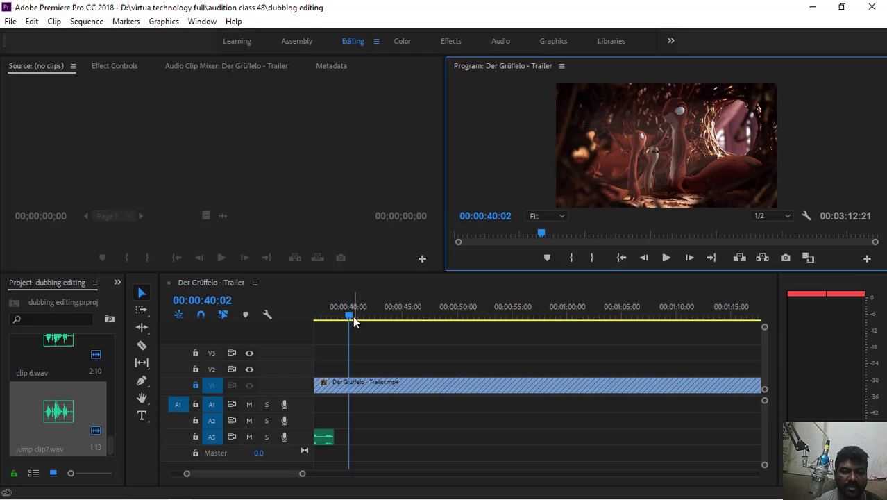
Play the undubbed section of the trailer from 00:00:38:16 to 00:00:58:00 to review its dialogue.
drag(352, 315, 336, 317)
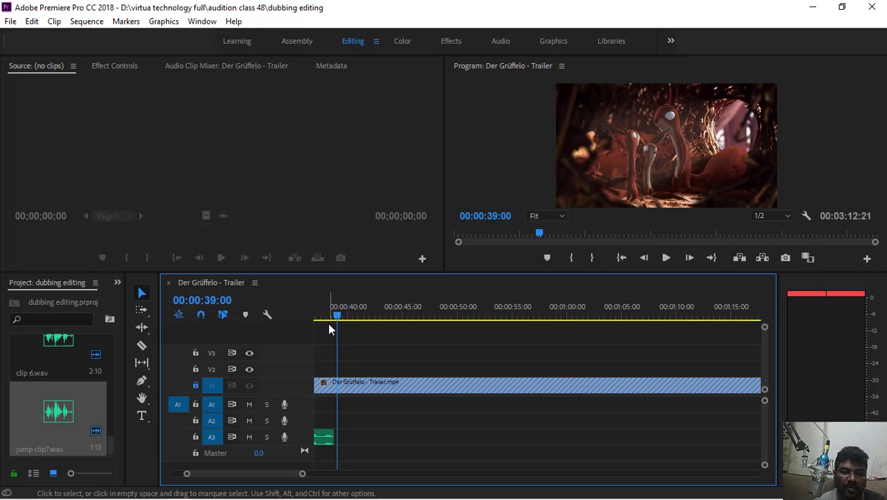
click(334, 317)
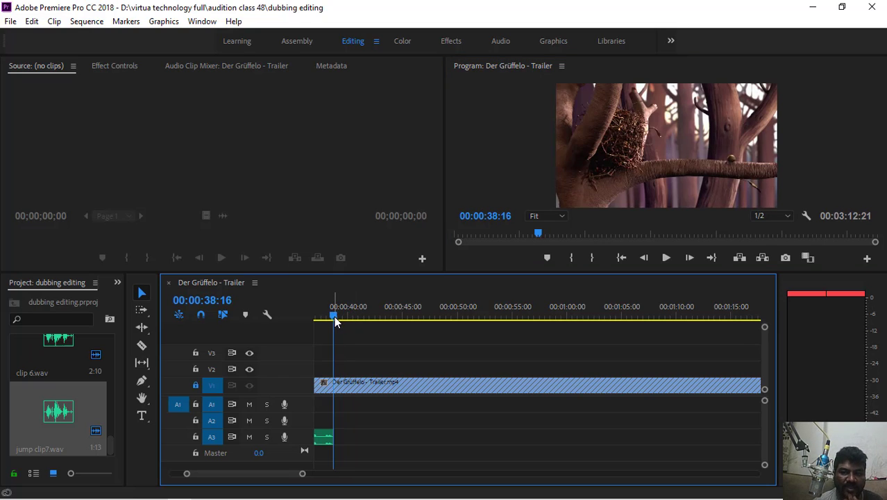
mouse_move(280, 496)
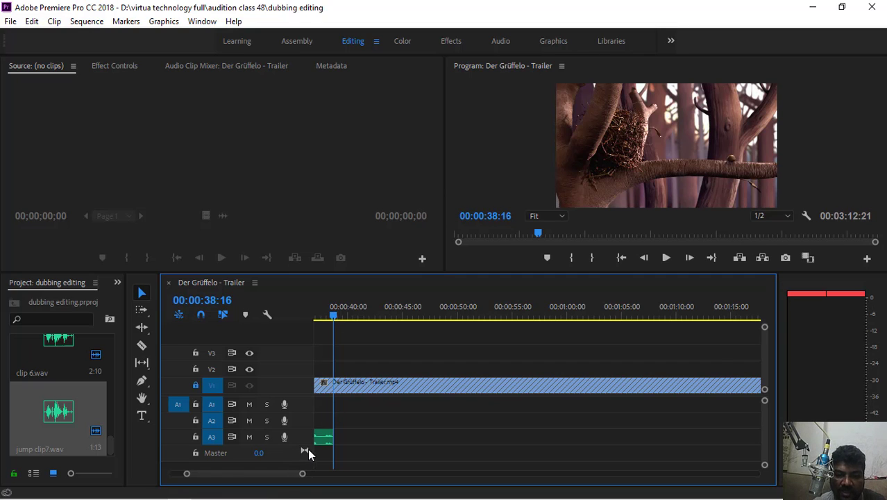
key(space)
scroll(319, 444, up, 5)
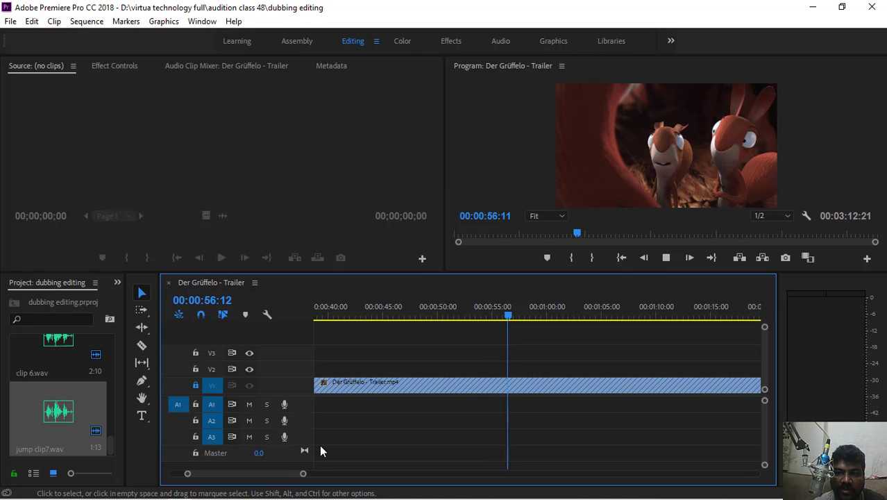
key(space)
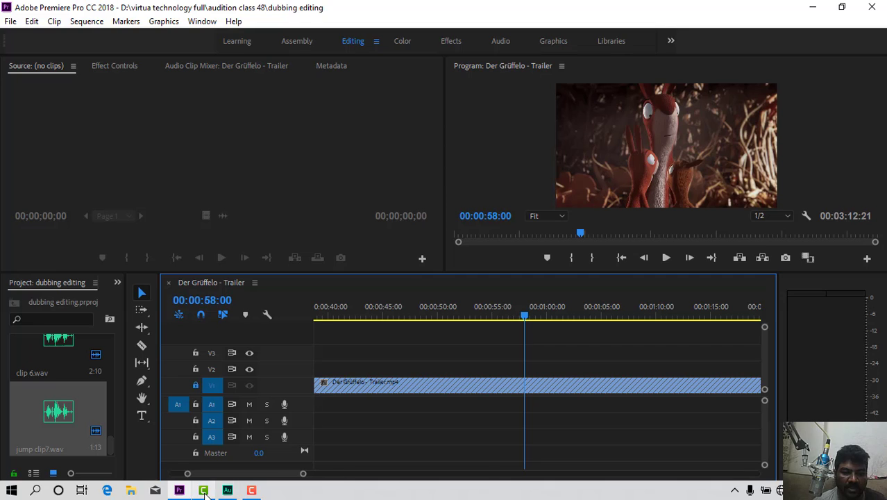
Switch to Adobe Audition and record a voice take of about 20 seconds from the start of the empty trailer audio.
click(203, 490)
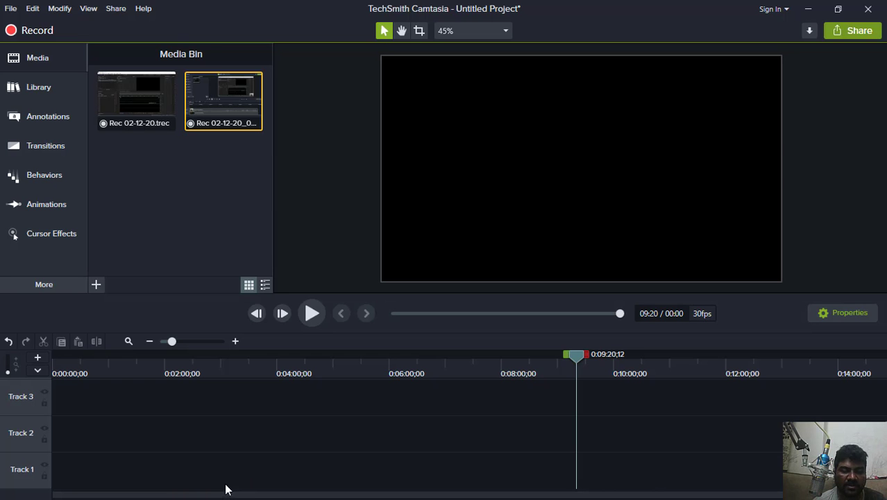
click(808, 9)
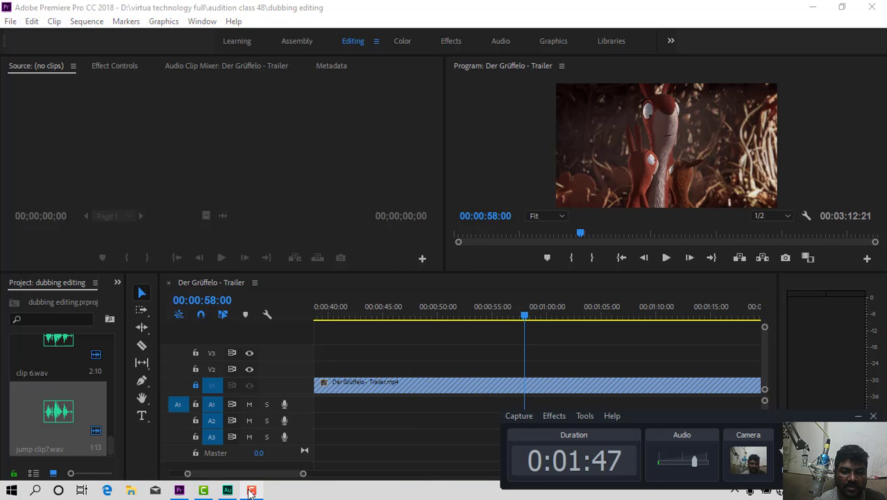
click(223, 490)
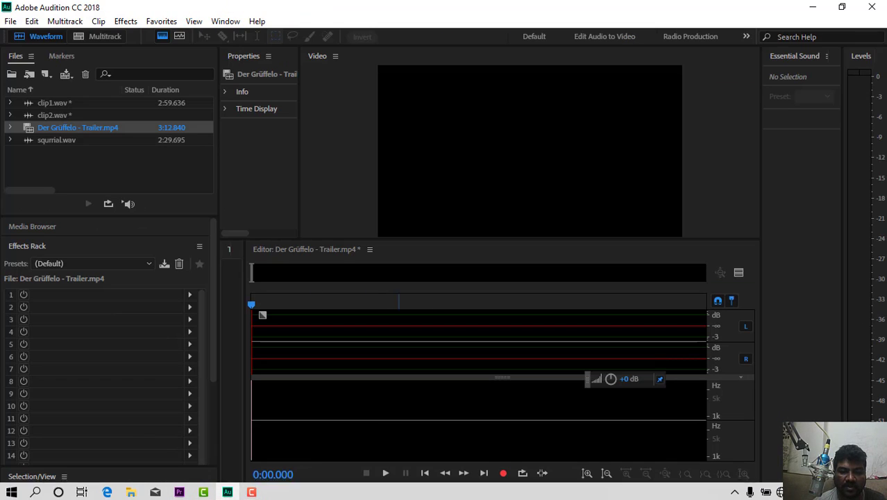
click(503, 473)
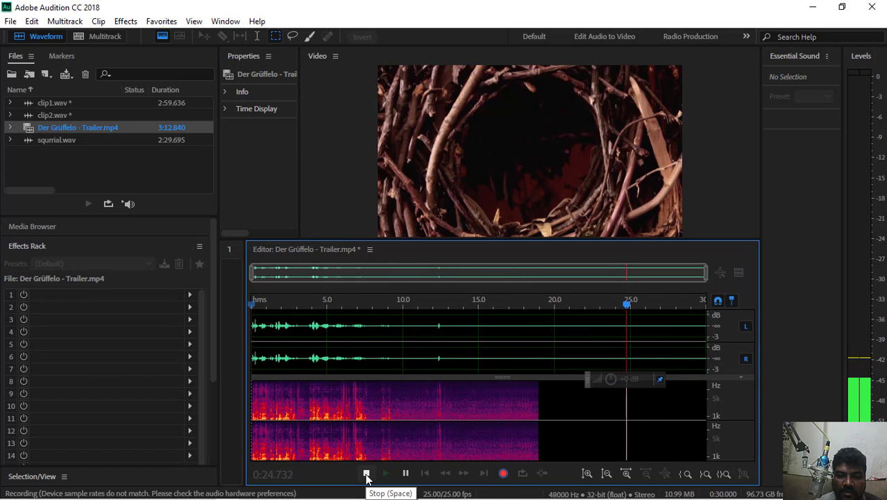
click(366, 476)
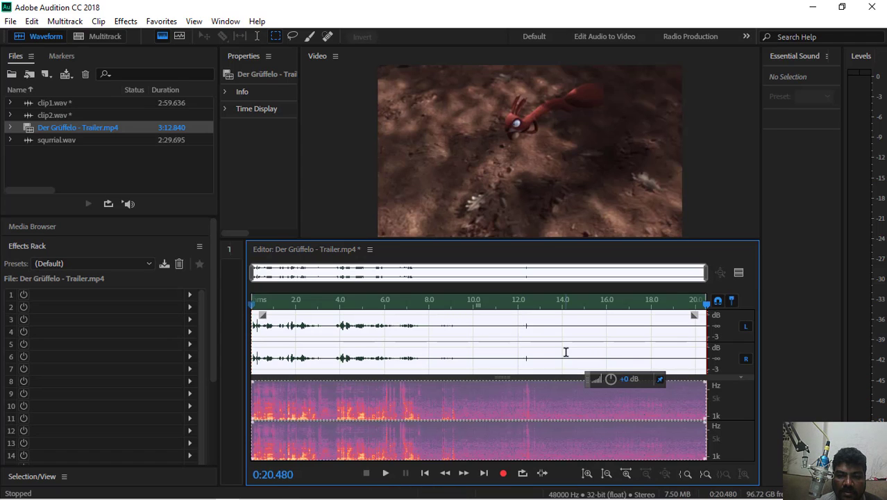
Record another voice take in the same waveform, starting at about 17 seconds and ending at about 1:02.
click(562, 354)
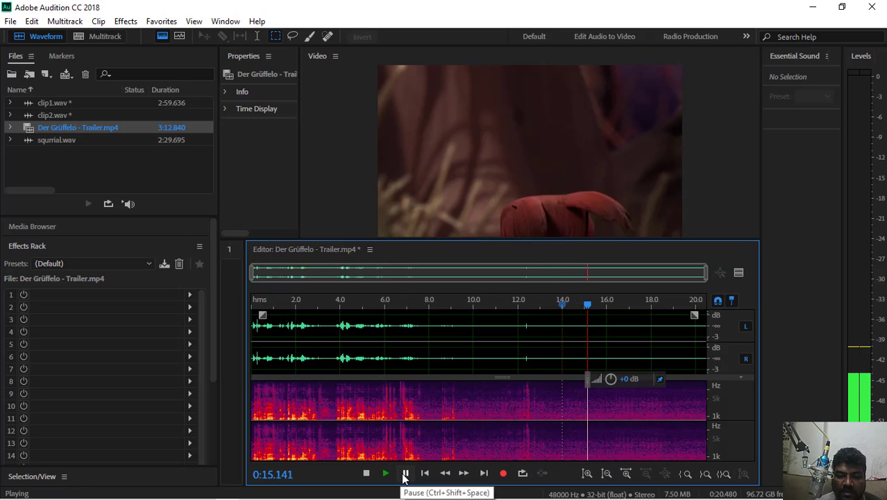
click(503, 473)
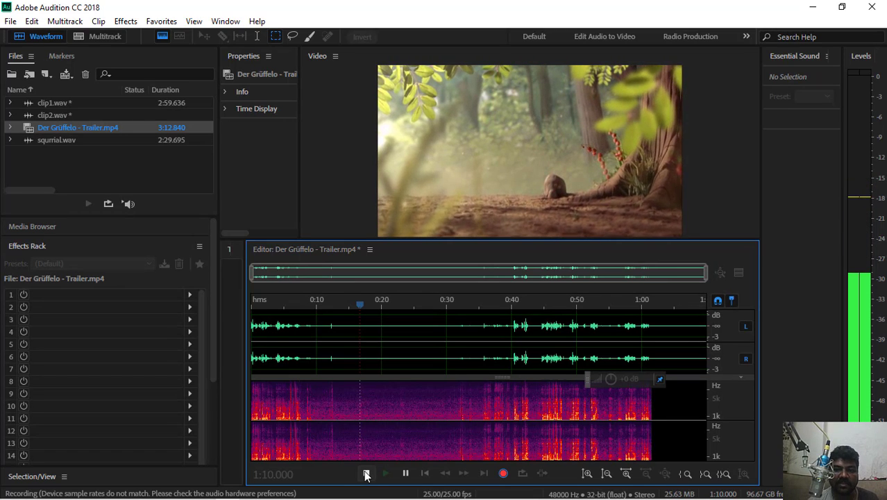
click(366, 474)
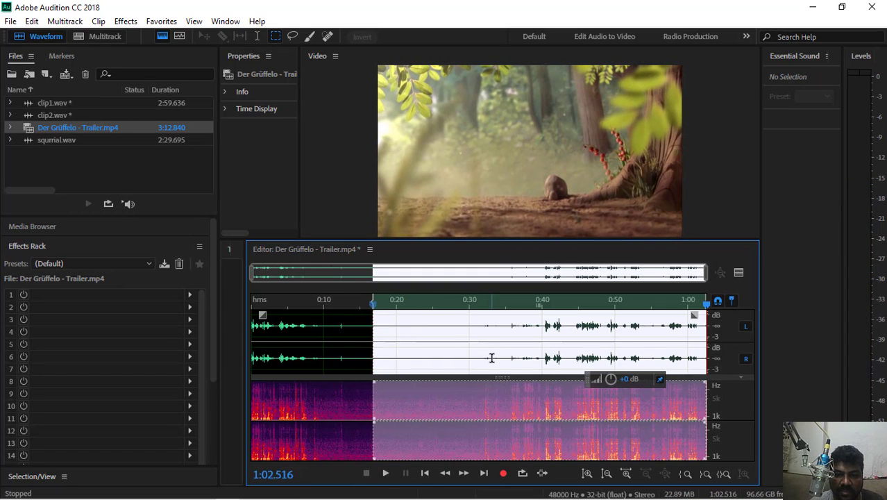
Delete about the first 34 seconds of the waveform and play the opening of the remaining take.
drag(493, 344, 155, 377)
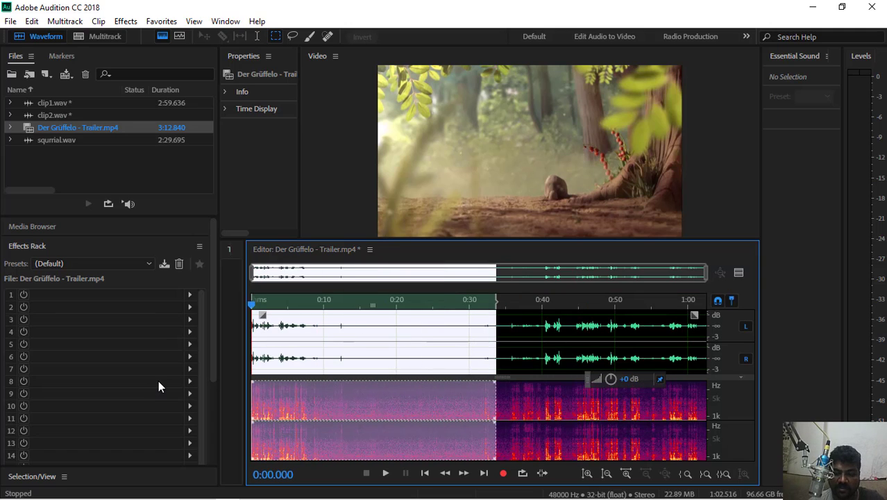
key(Delete)
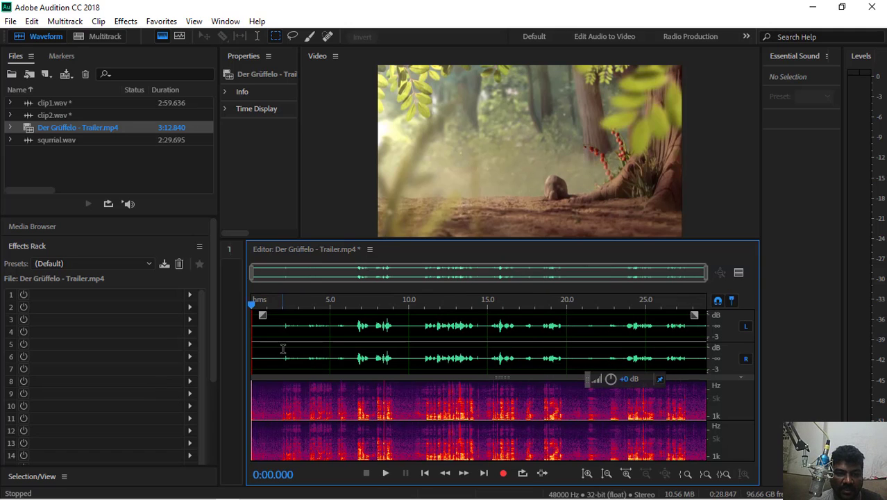
key(space)
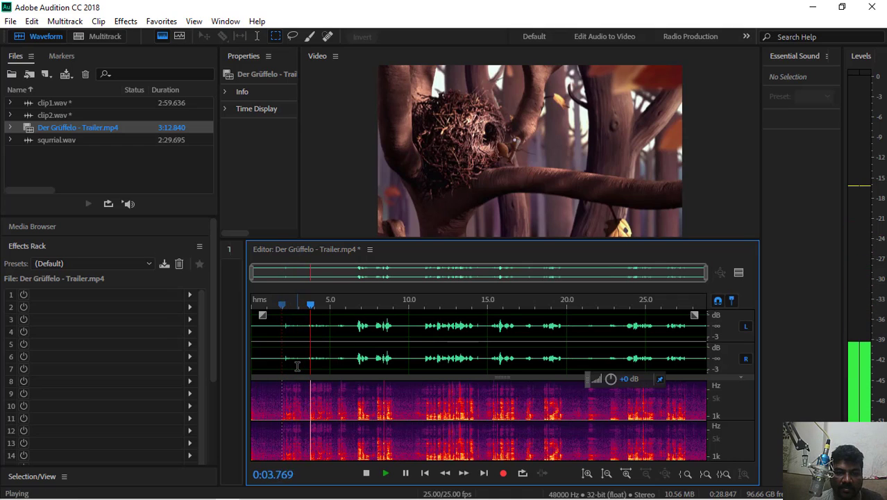
key(space)
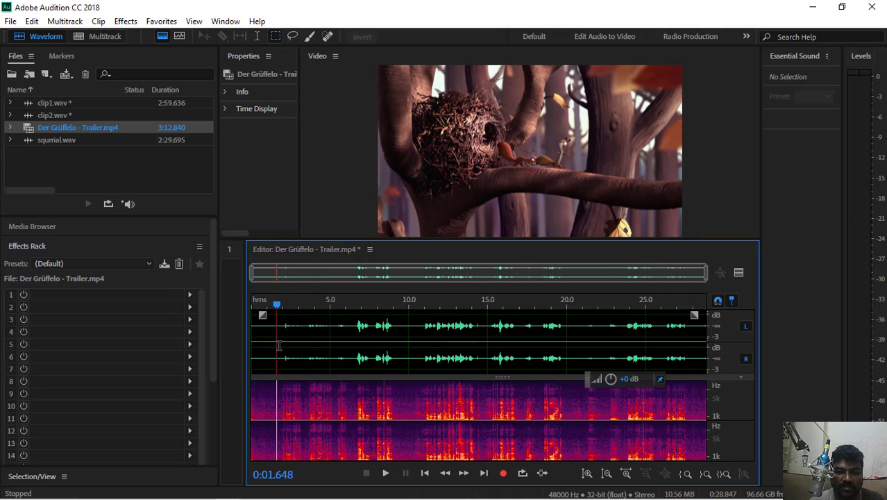
Amplify the quiet opening speech between about 1.6 and 6.5 seconds by about 14.4 dB and listen to the recording.
drag(278, 345, 354, 350)
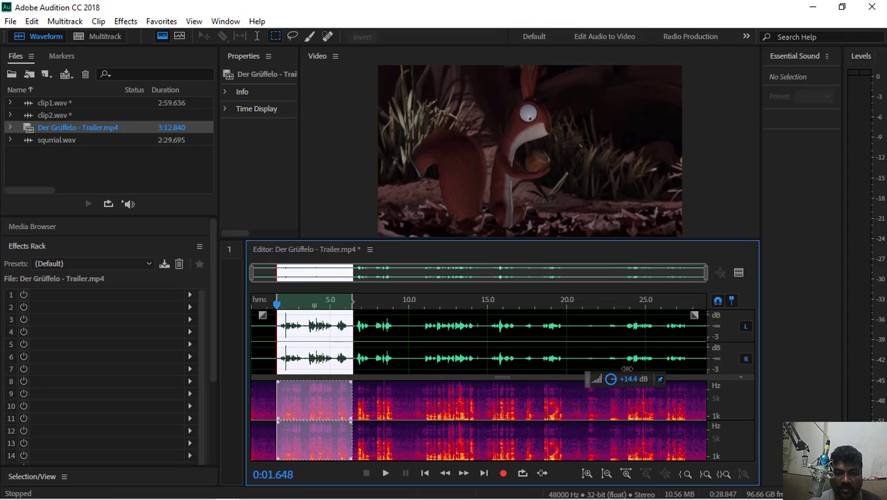
drag(625, 368, 625, 368)
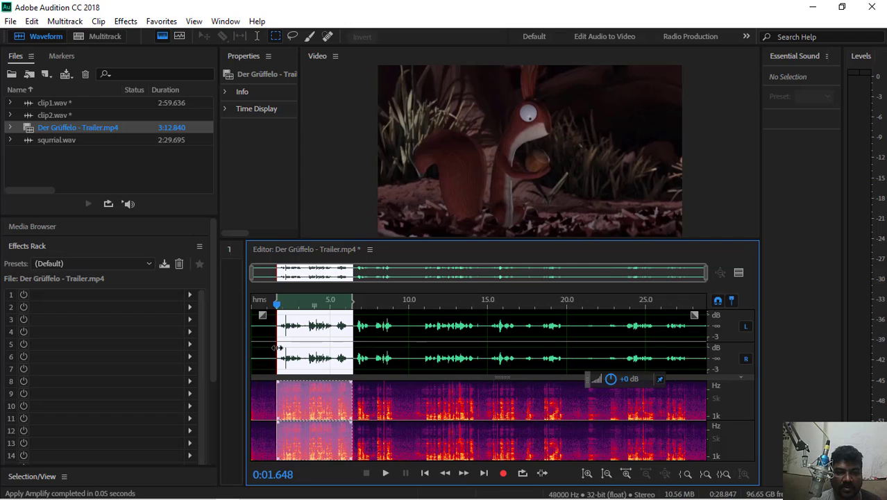
click(273, 335)
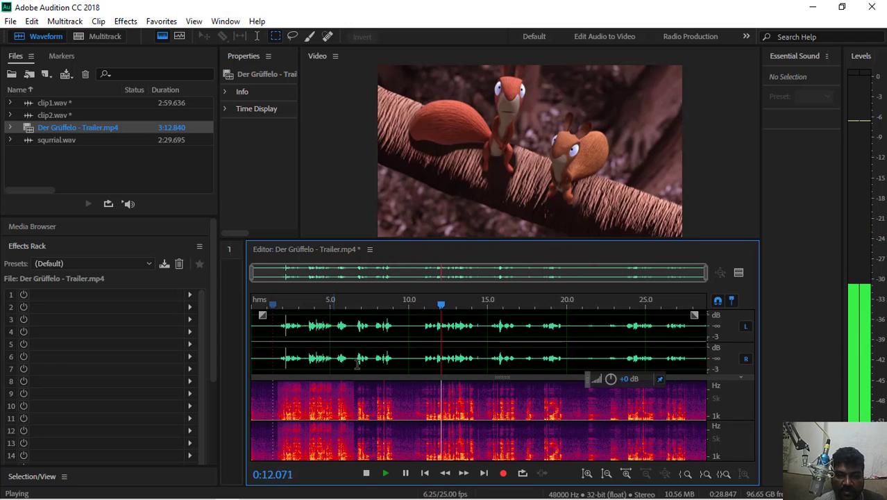
key(space)
Select the speech from about 1.4 to 28 seconds and export the file as clip8.wav in Wave PCM format to the audition class 48 folder.
drag(273, 340, 688, 350)
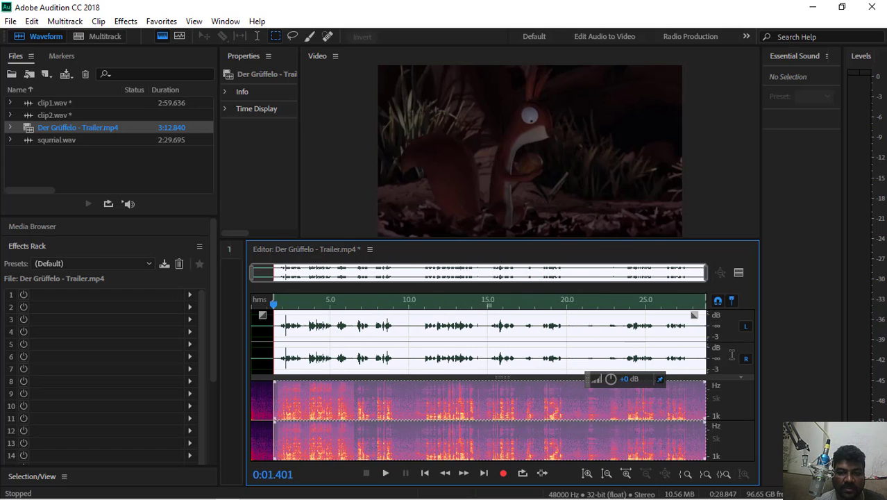
drag(701, 353, 695, 353)
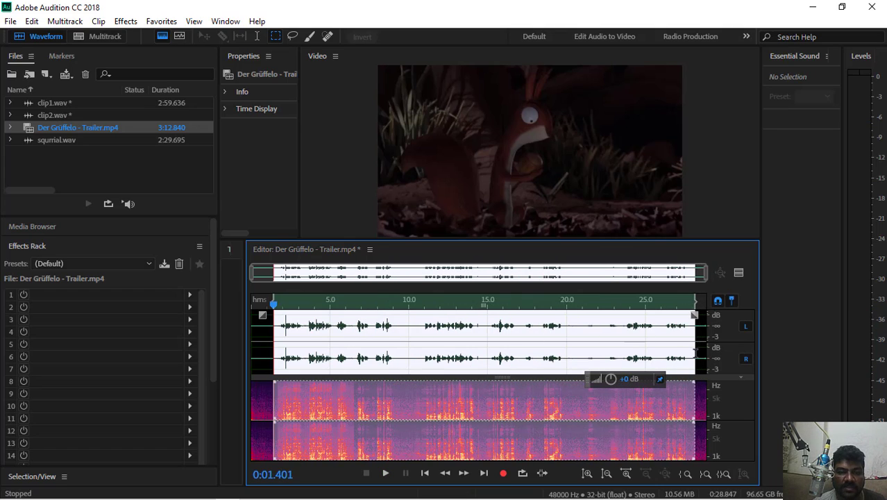
click(10, 21)
mouse_move(49, 270)
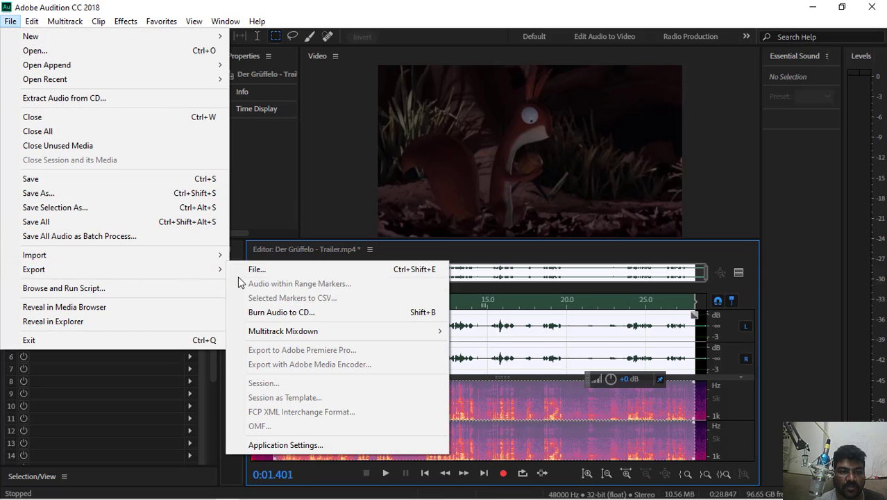
click(268, 270)
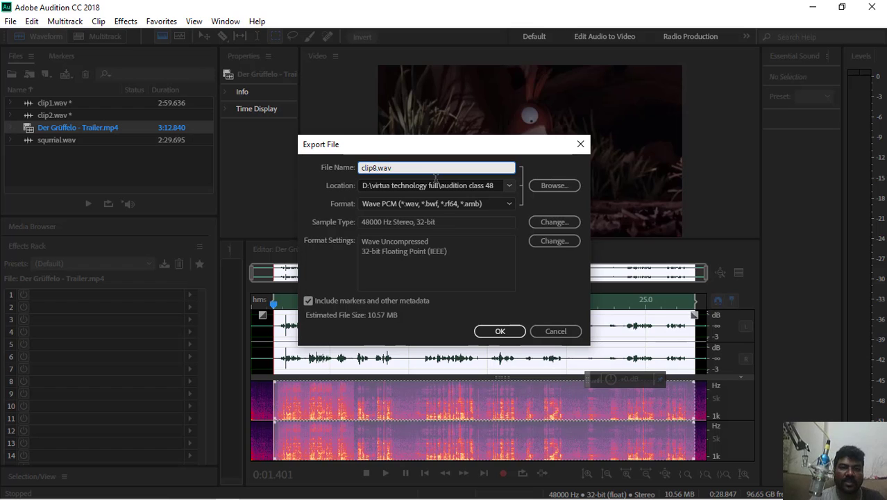
click(499, 332)
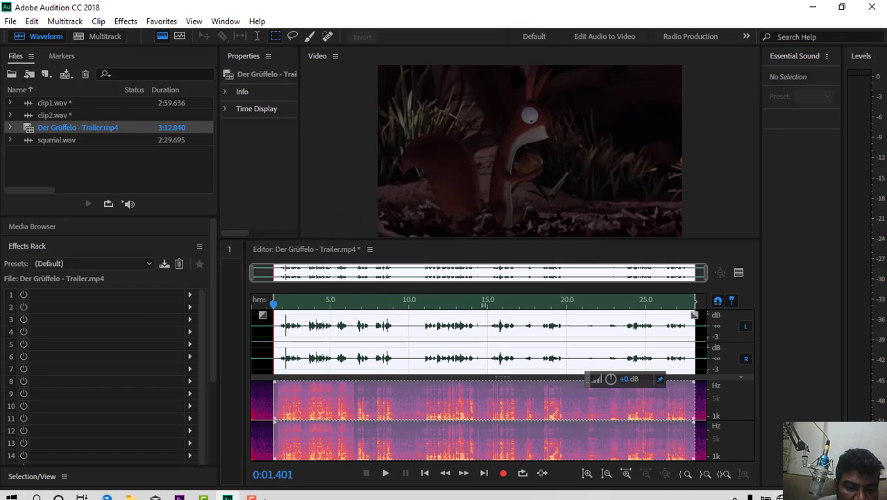
Switch to Premiere Pro and import clip8 from the audition class 48 folder into the dubbing editing project.
click(229, 490)
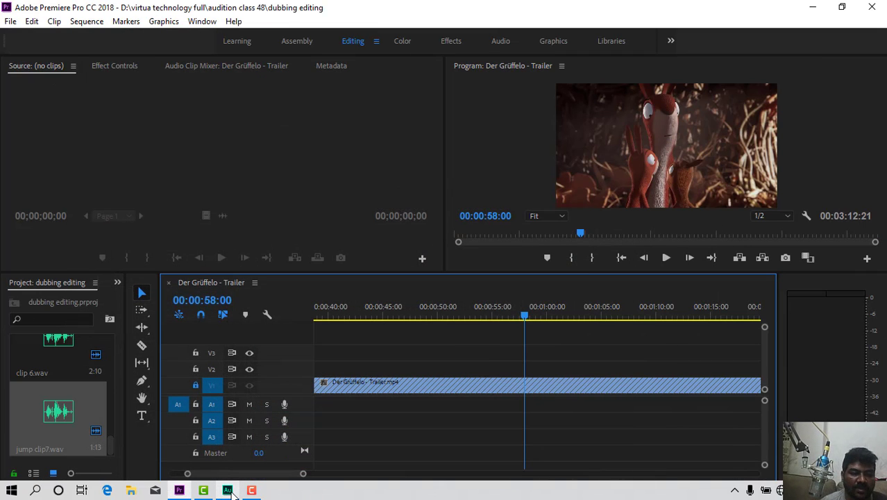
click(10, 20)
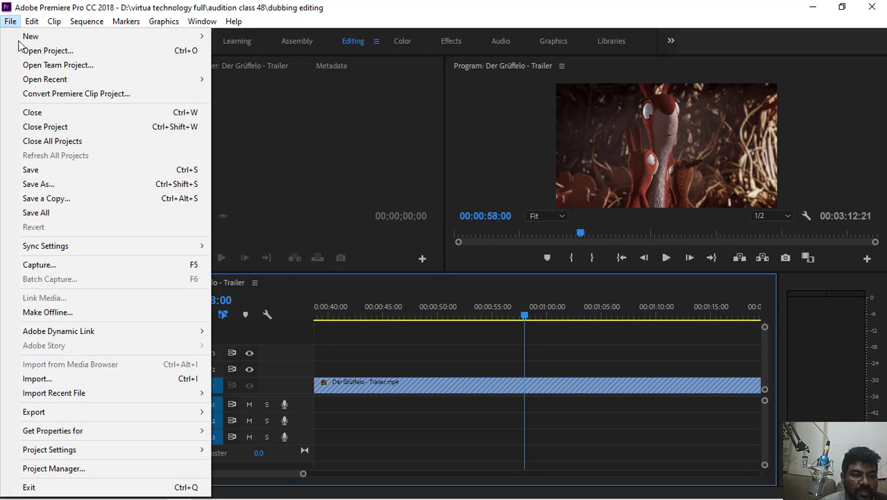
click(52, 380)
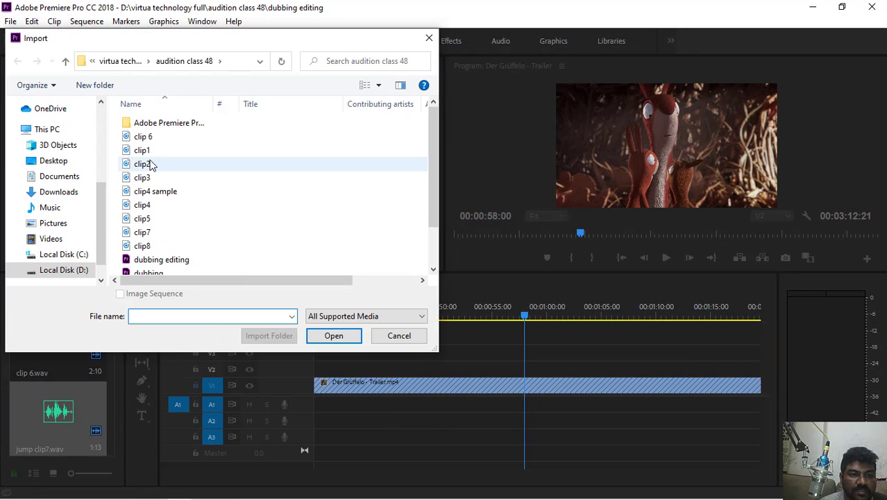
click(143, 247)
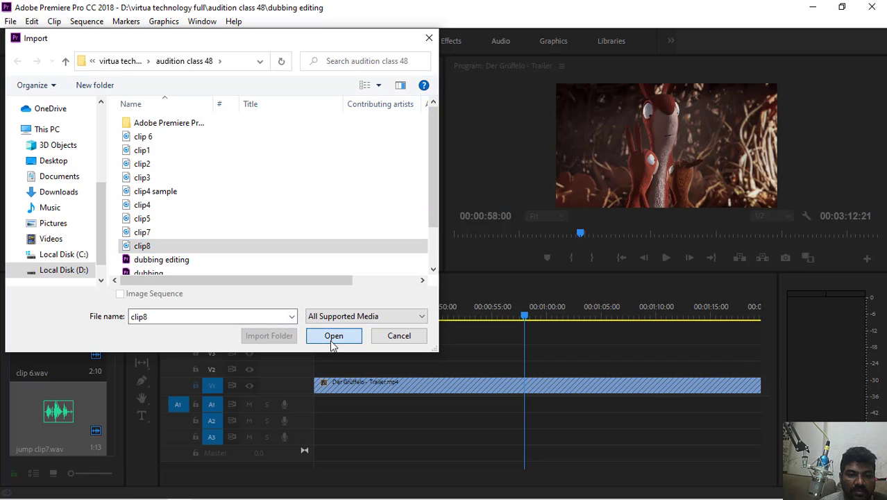
click(333, 336)
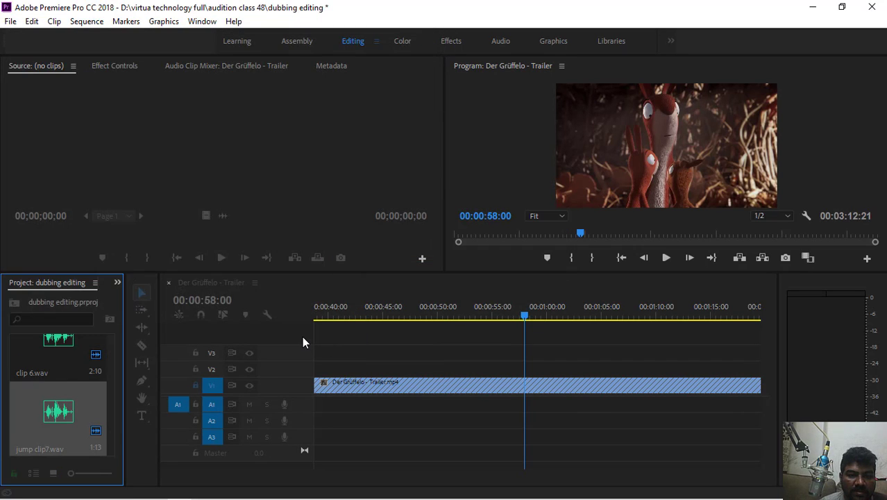
Place clip8.wav on audio track A1 at 00:00:58:00 and play its opening against the trailer.
drag(96, 410, 529, 404)
key(space)
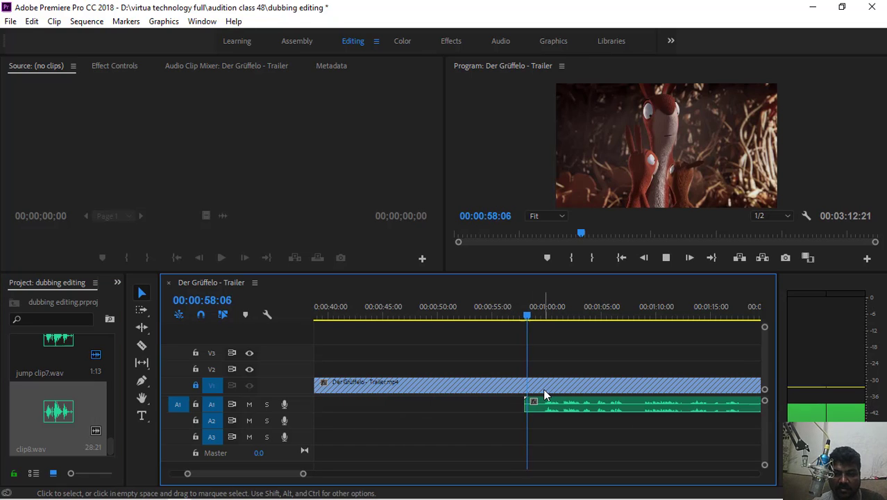
key(space)
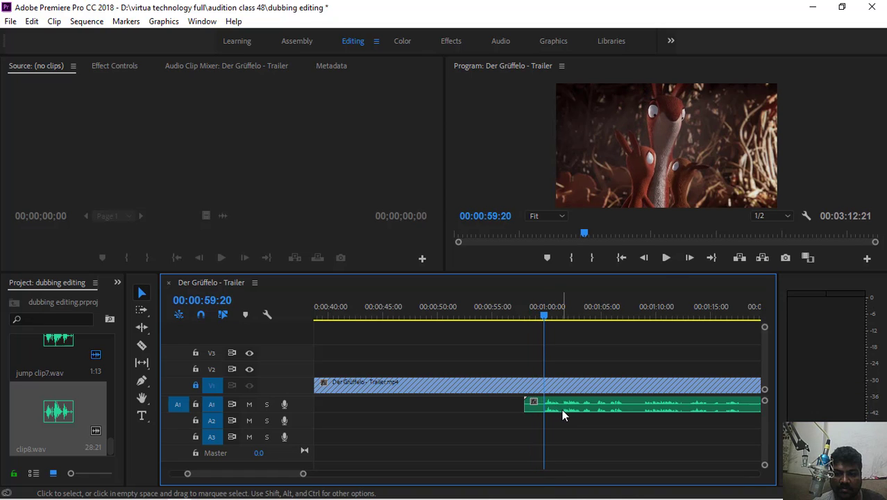
Move clip8 earlier and onto audio track A2 so it starts at 00:00:36:17.
drag(579, 404, 523, 415)
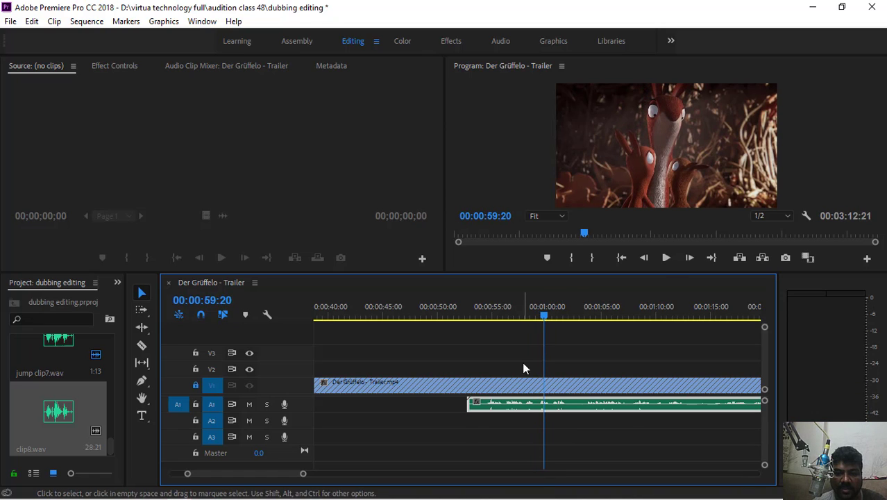
drag(543, 317, 456, 335)
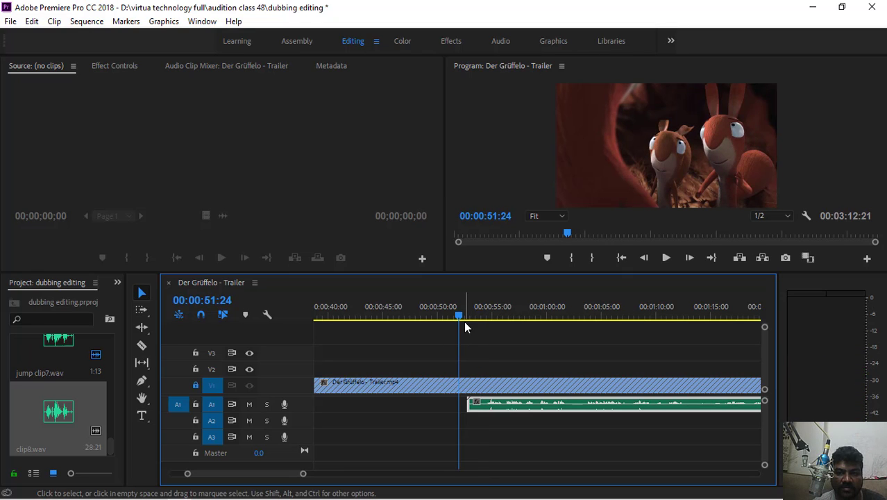
drag(459, 317, 370, 344)
drag(632, 410, 415, 428)
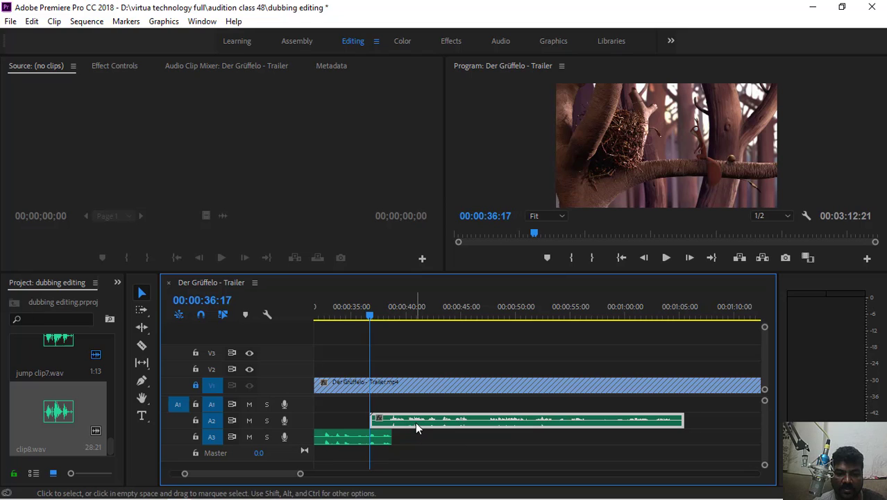
Play the sequence from 00:00:36:17 and replay from about 00:00:38:15 to check clip8's timing against the squirrel scene.
key(space)
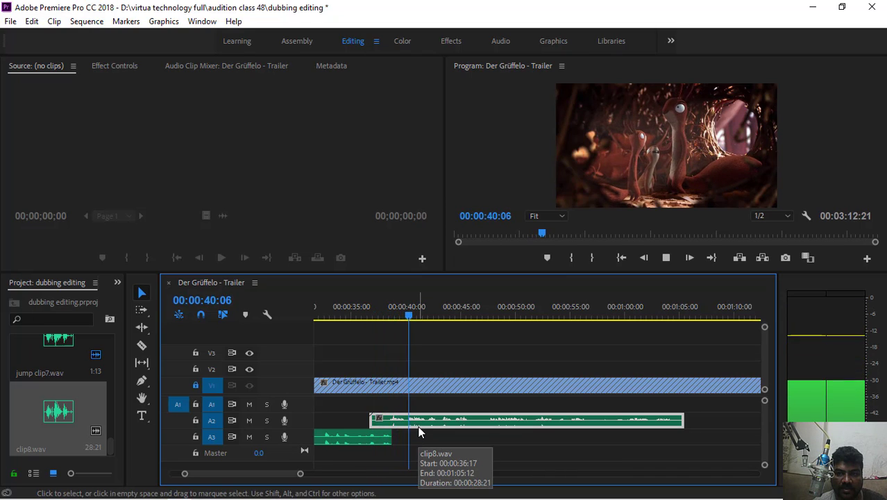
key(space)
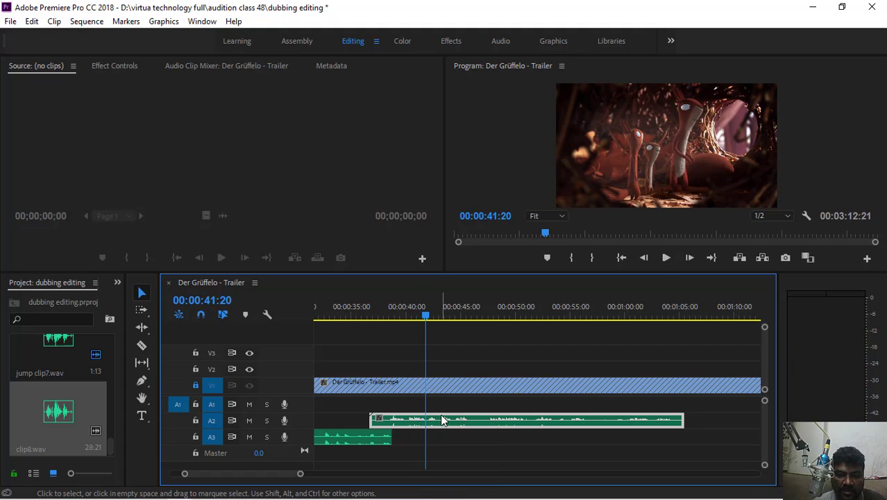
drag(436, 420, 442, 422)
drag(423, 324, 390, 320)
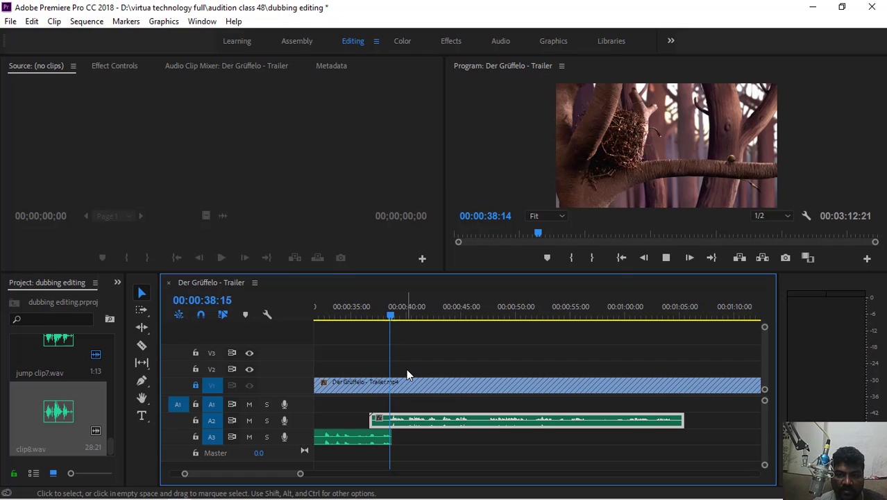
key(space)
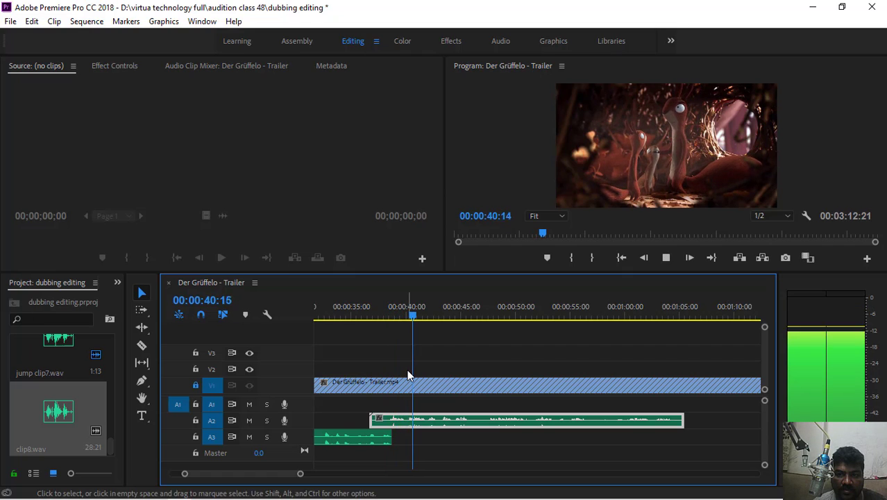
key(space)
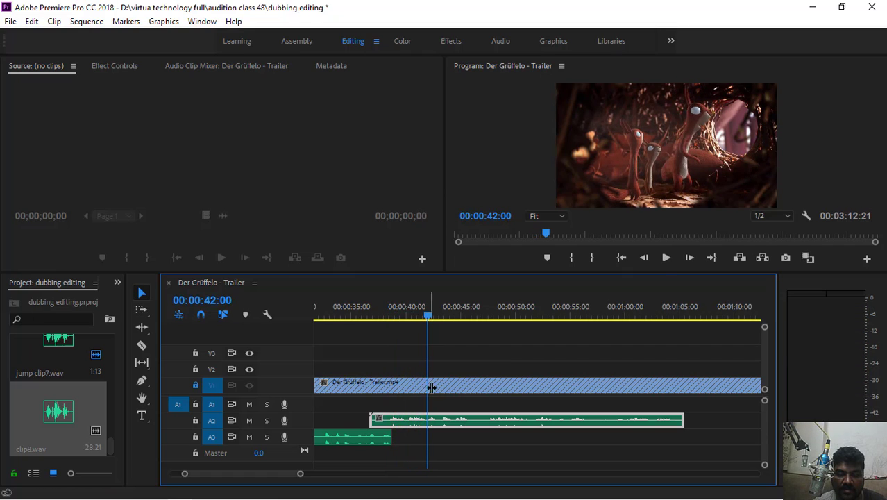
key(space)
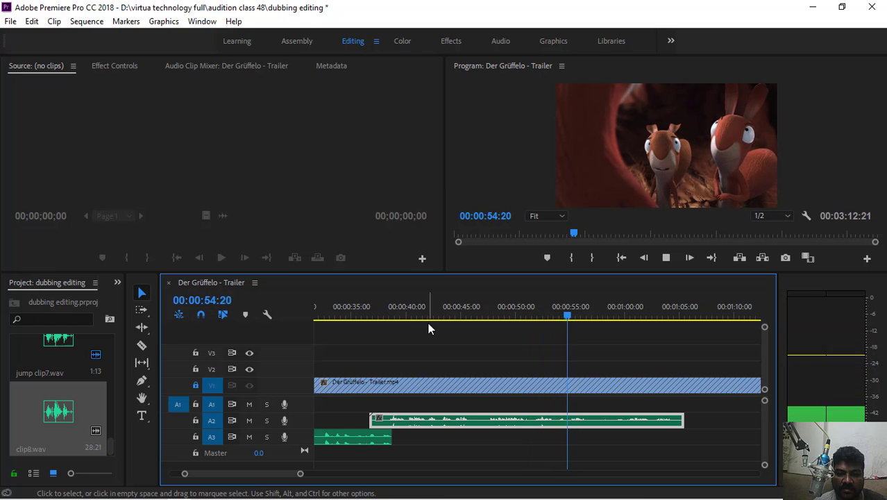
key(space)
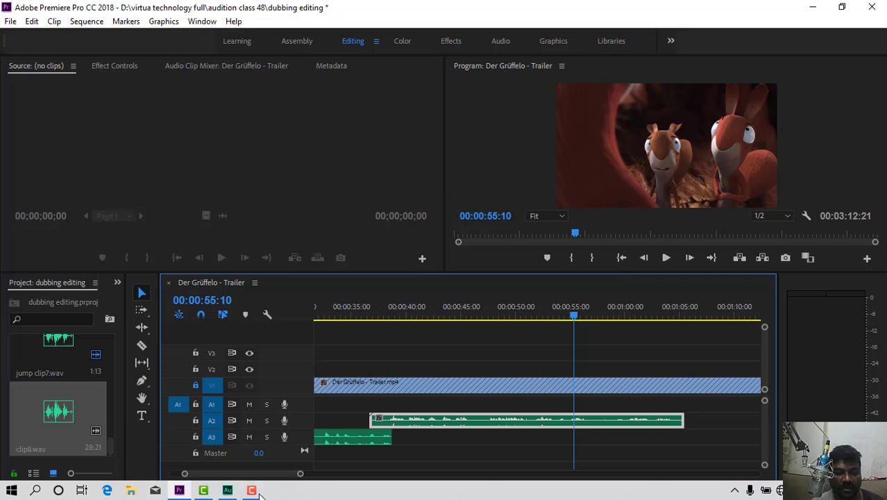
click(252, 489)
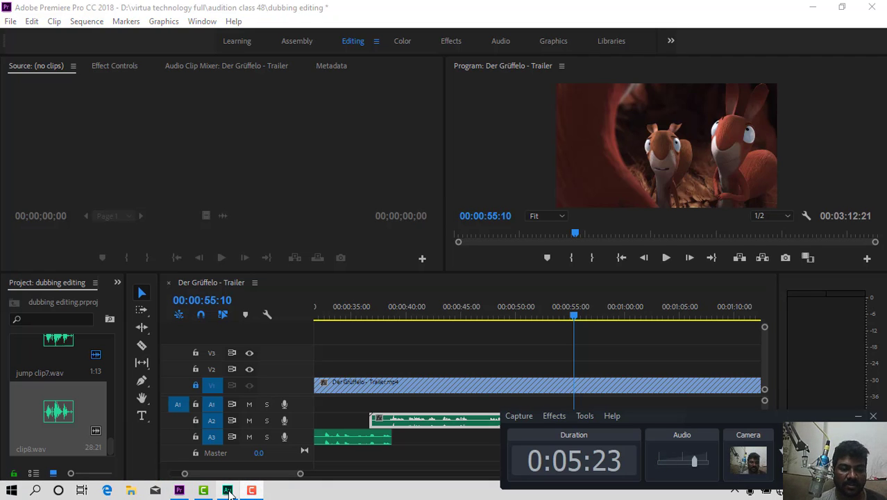
click(227, 490)
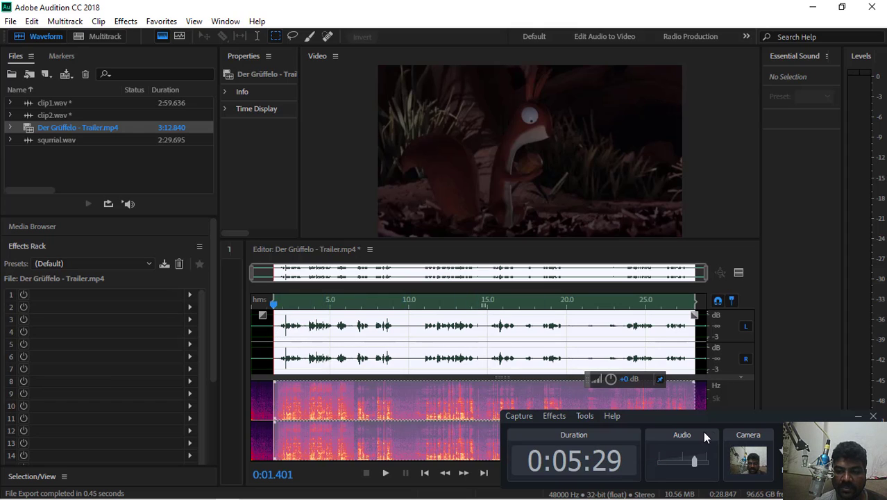
key(alt+Tab)
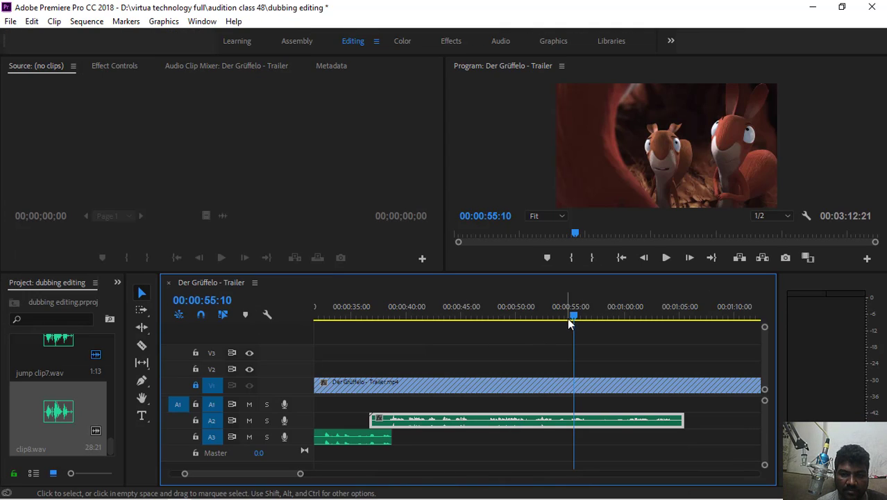
Import clip10 from the audition class 48 folder into the project.
click(13, 22)
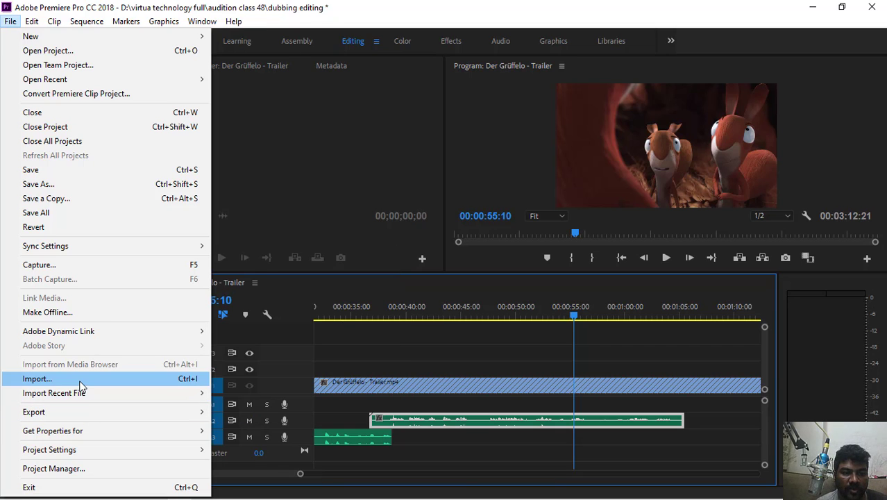
click(80, 382)
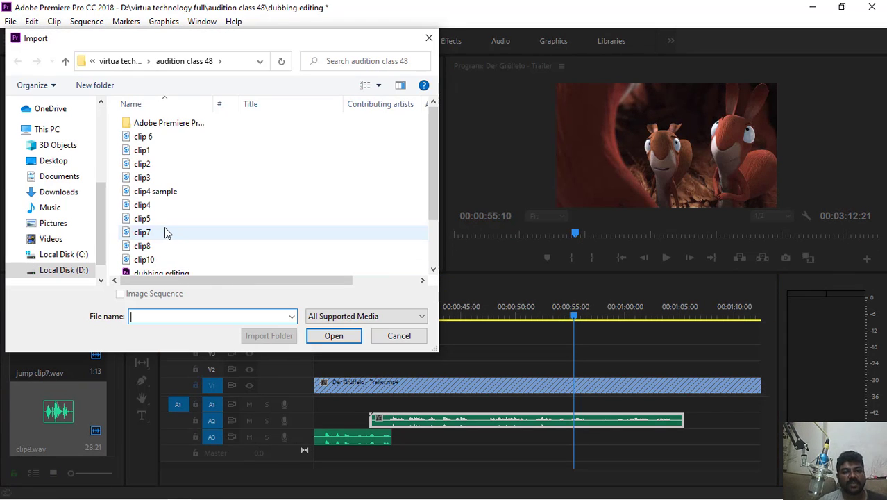
scroll(166, 234, down, 2)
click(144, 199)
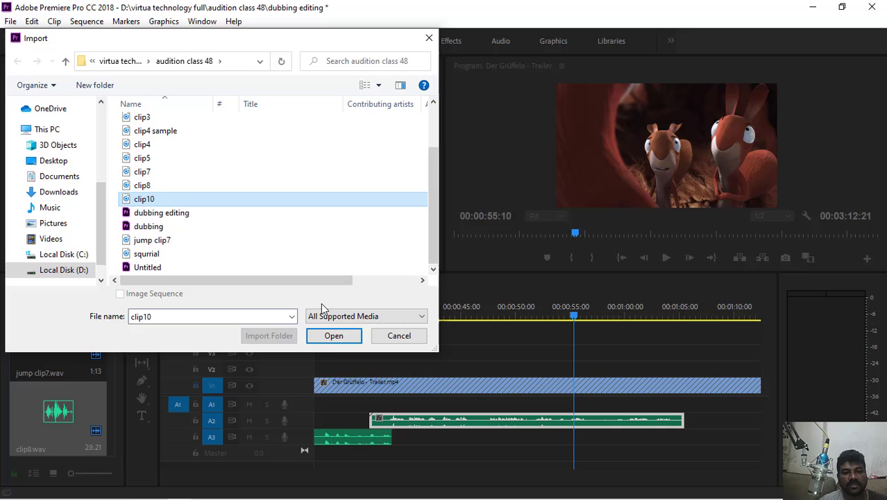
click(333, 340)
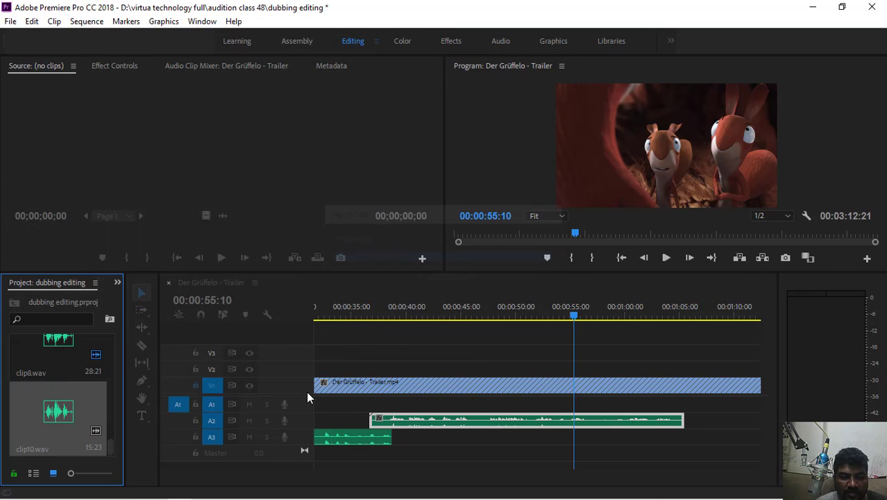
Place clip10.wav on audio track A3 directly after the existing clip and move clip8 on A2 to start at about 00:00:59:15.
mouse_move(60, 419)
mouse_down()
mouse_move(409, 448)
mouse_move(401, 451)
mouse_up()
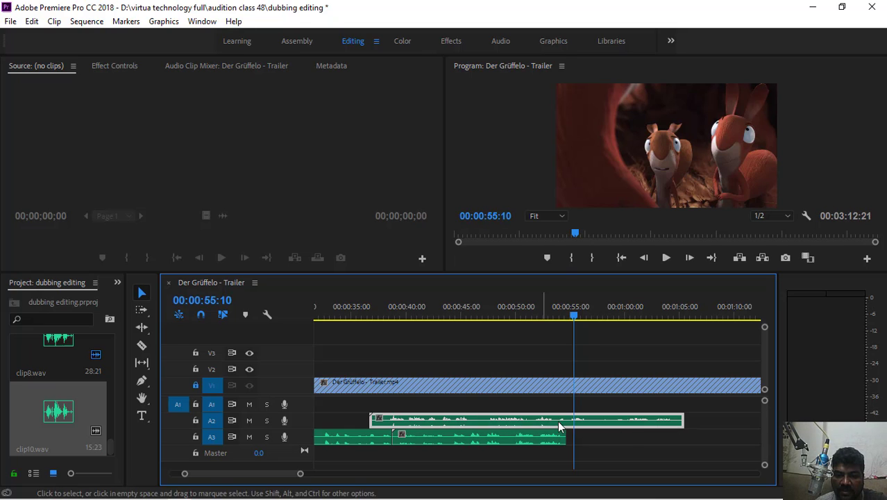
drag(598, 419, 725, 420)
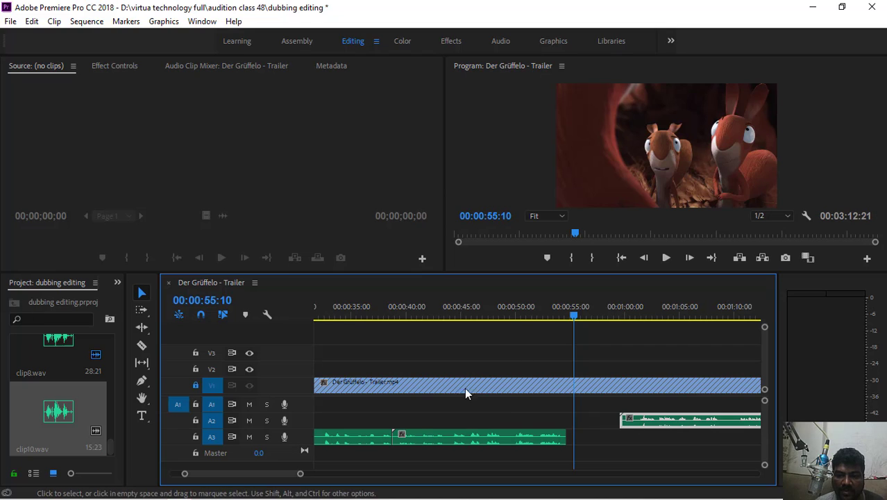
Play the sequence from about 00:00:38:07 and replay clip10's opening at closer timeline zoom to check its sync with the squirrel scene.
click(572, 318)
drag(572, 318, 387, 358)
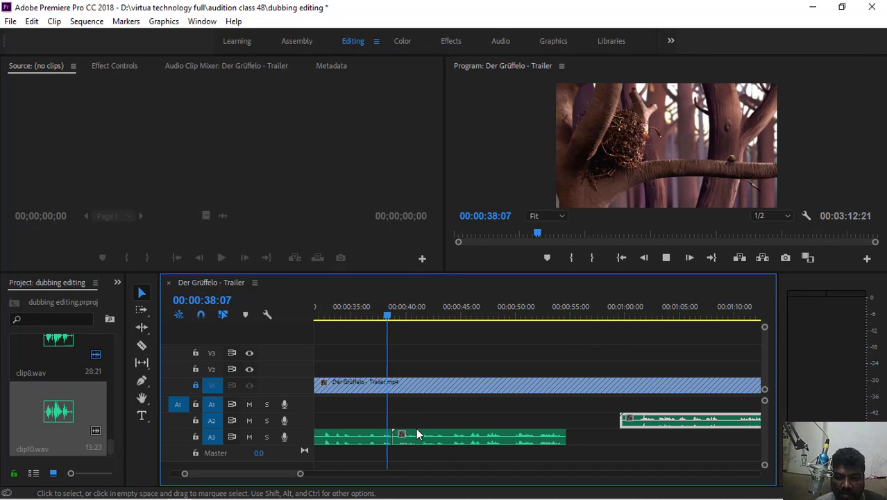
key(space)
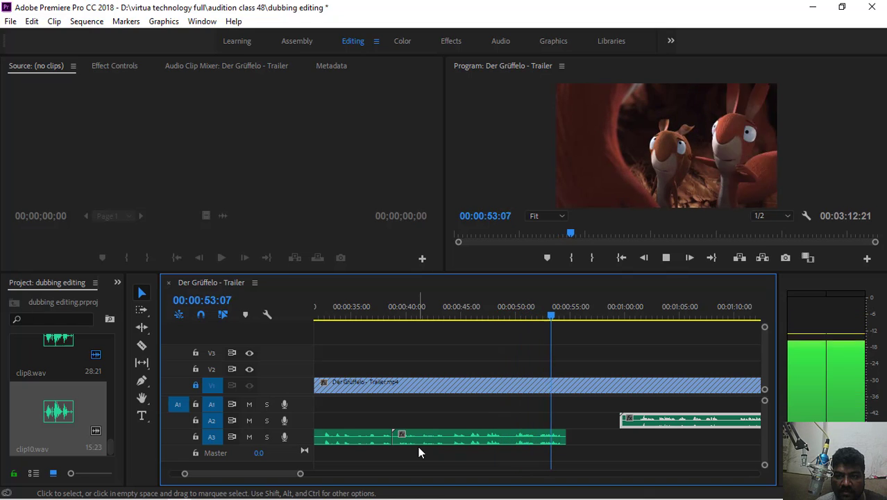
key(space)
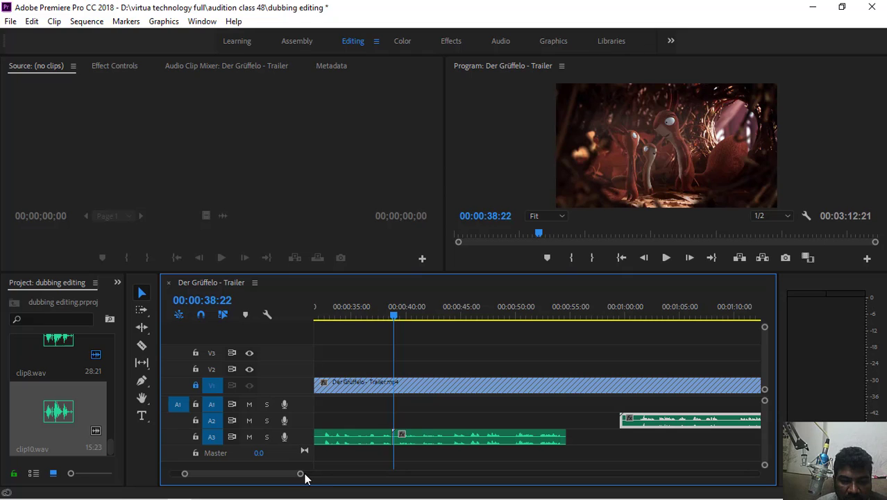
drag(300, 476, 278, 477)
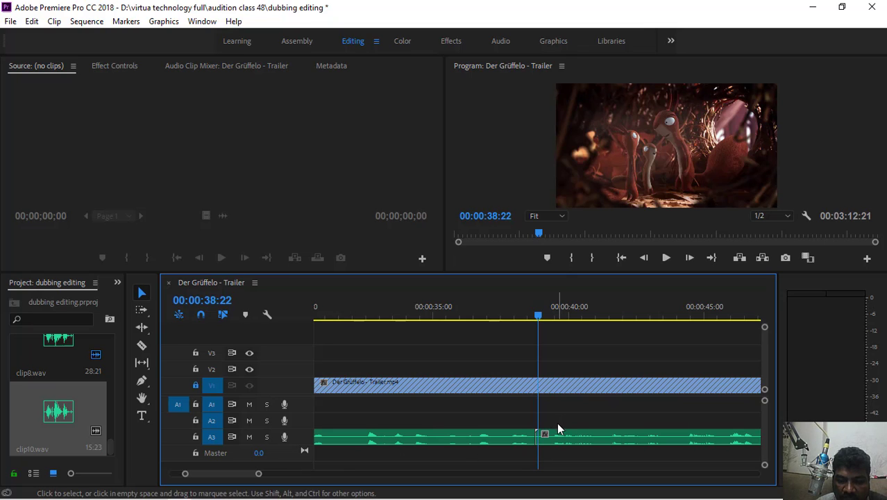
key(space)
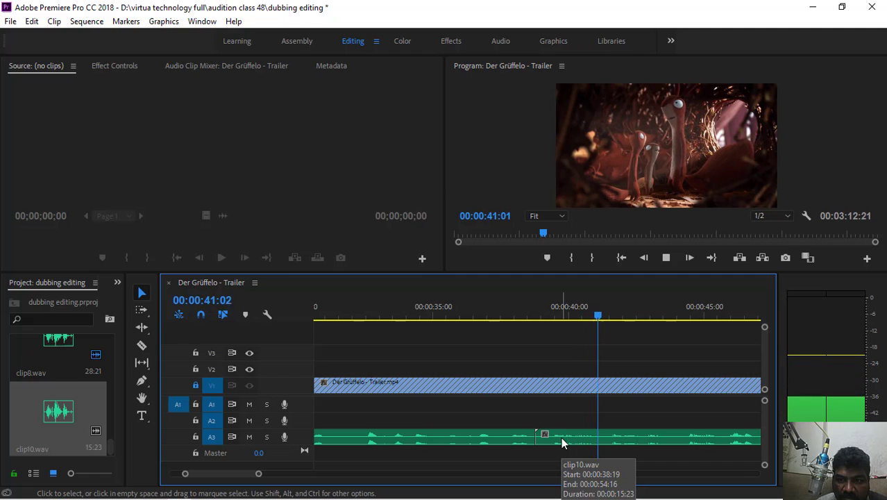
key(space)
drag(611, 320, 547, 334)
key(space)
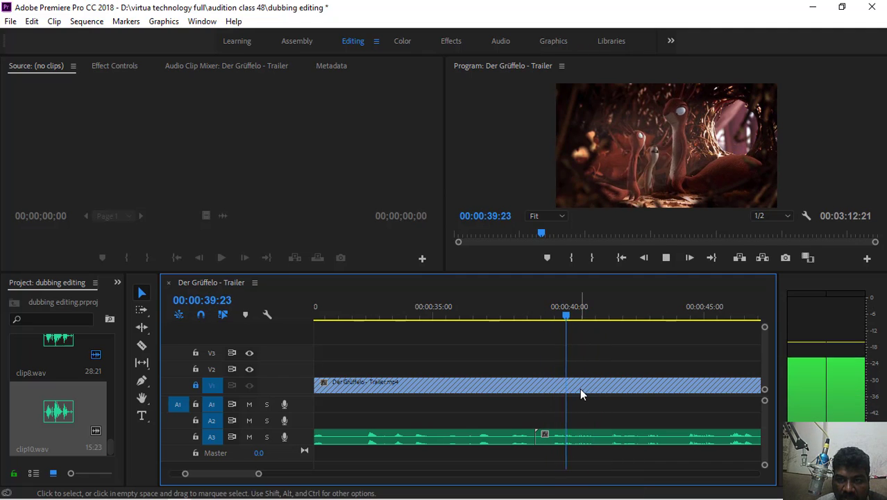
key(space)
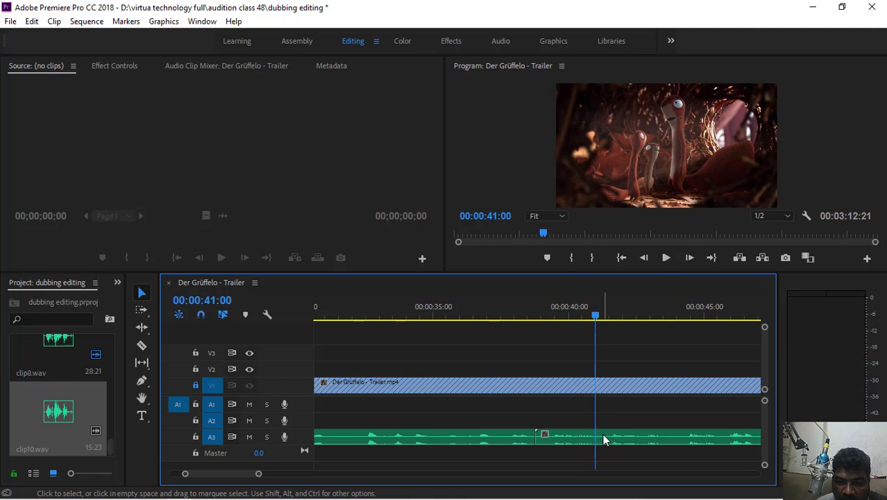
Shift clip10 about one second later on track A3 and replay the scene from about 00:00:40 to check the lip sync.
drag(607, 434, 625, 443)
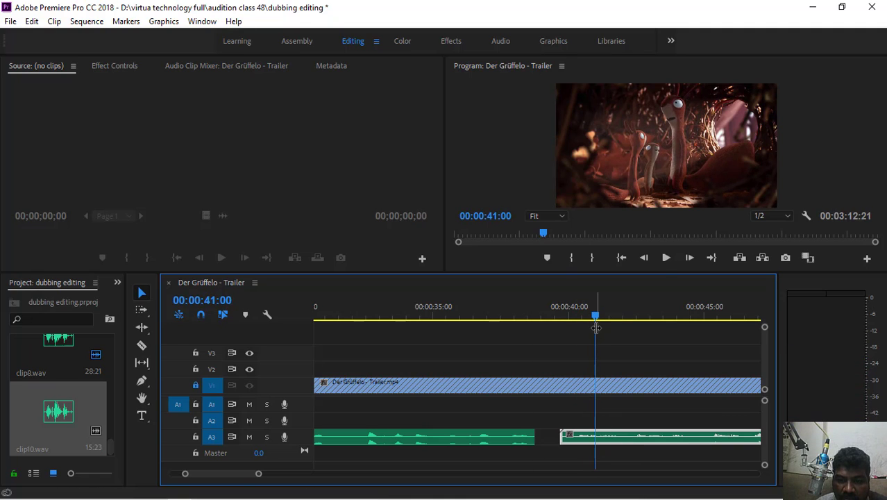
drag(597, 317, 579, 317)
key(space)
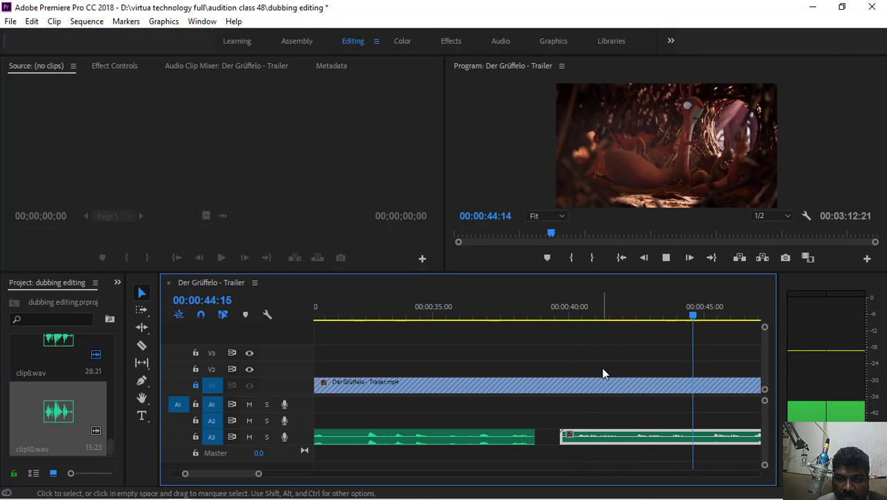
key(space)
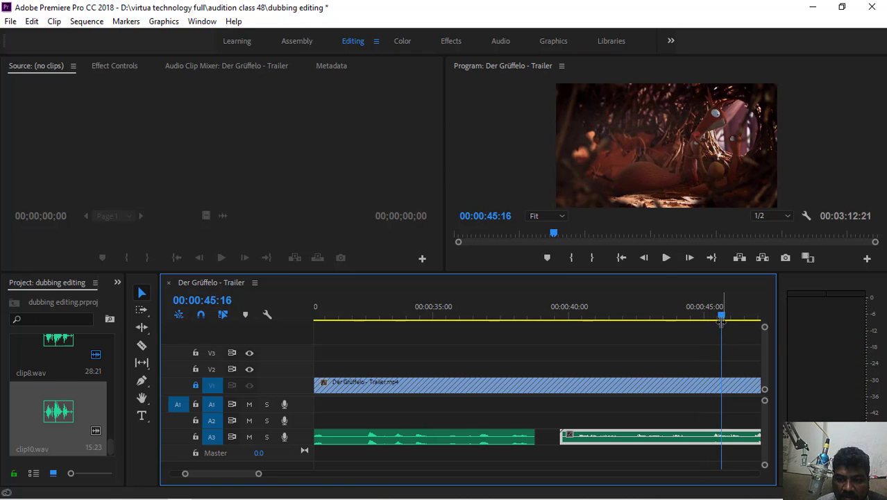
drag(711, 321, 566, 362)
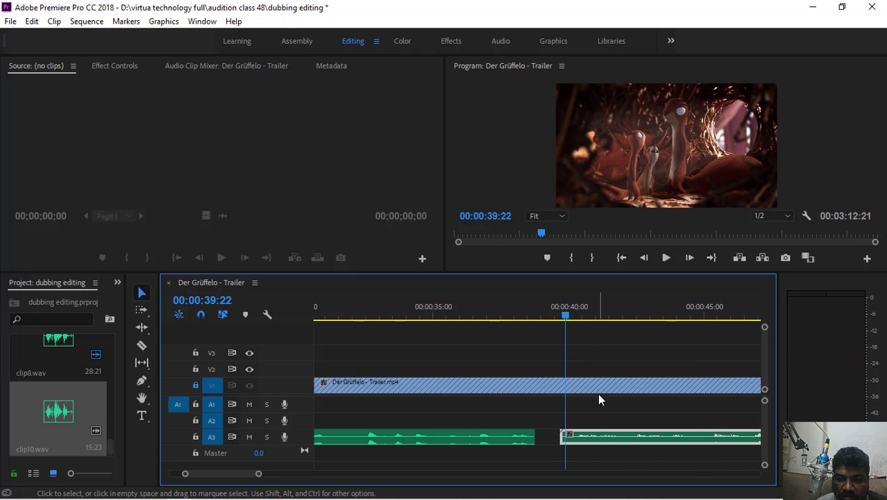
key(space)
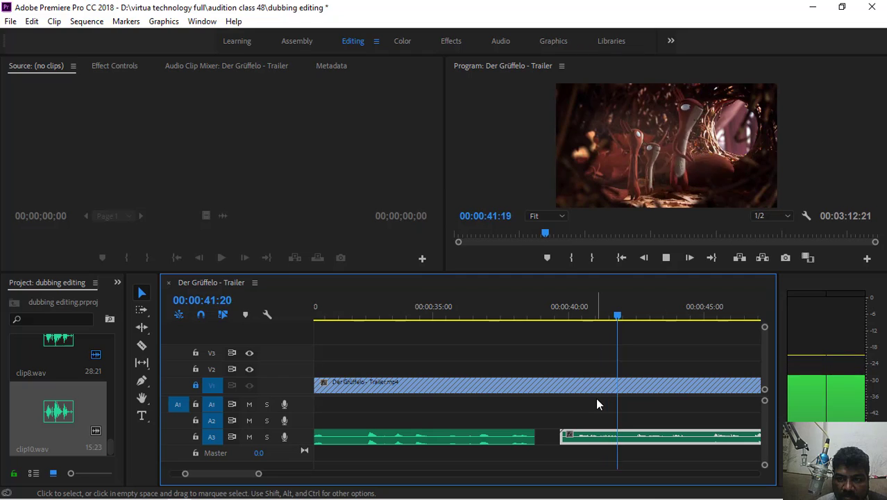
click(559, 318)
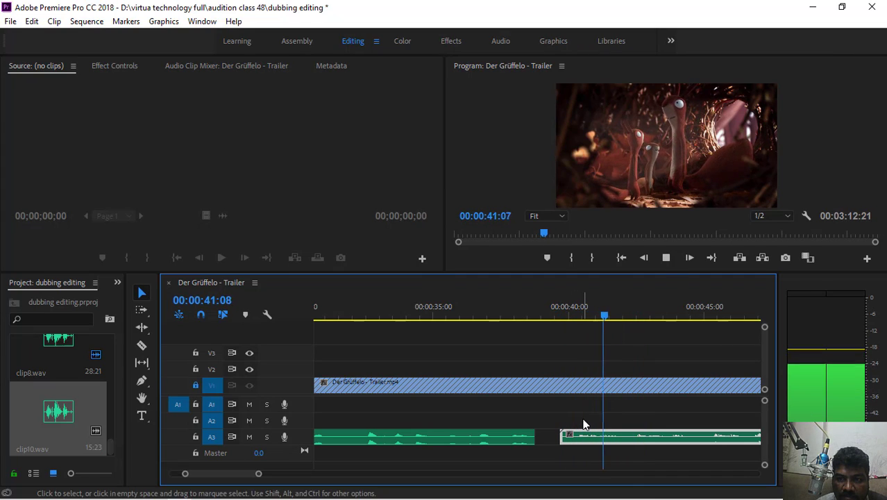
key(space)
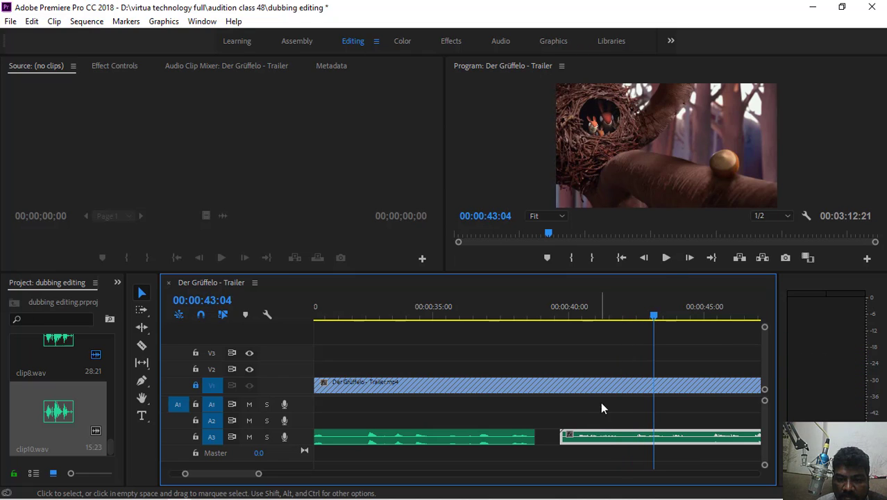
Cut clip10 on track A3 at 00:00:44:11 and again slightly further on, and ripple delete the short piece between the cuts.
click(569, 318)
key(space)
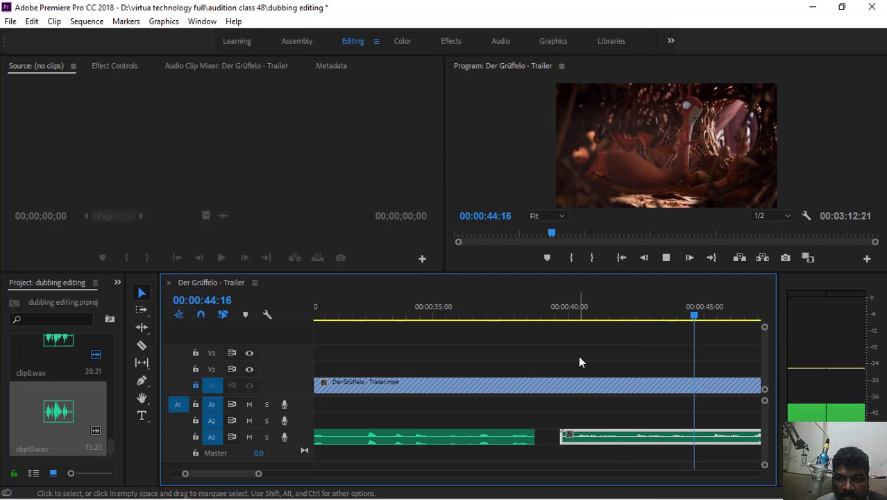
key(space)
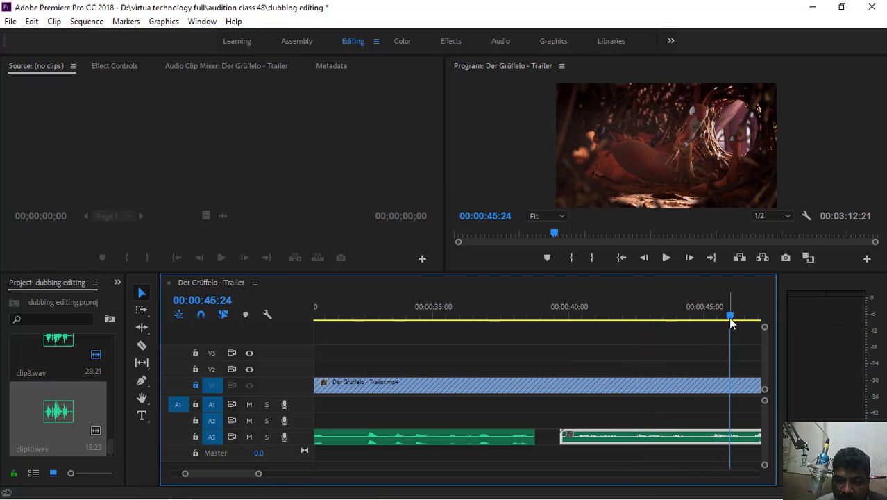
drag(725, 318, 688, 319)
key(space)
key(space)
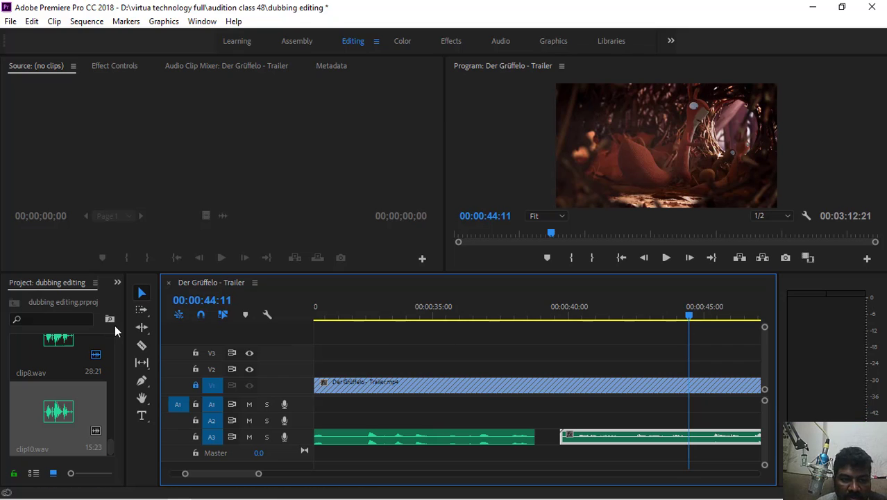
click(140, 347)
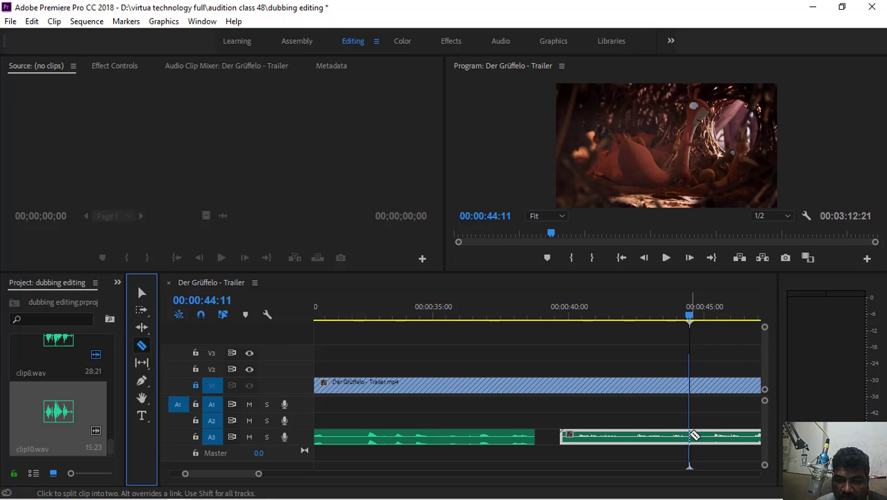
click(694, 436)
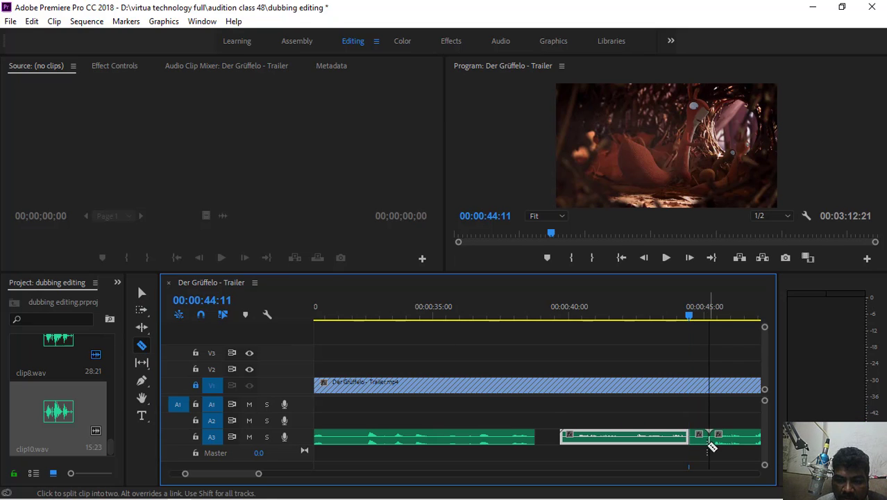
key(v)
right_click(698, 439)
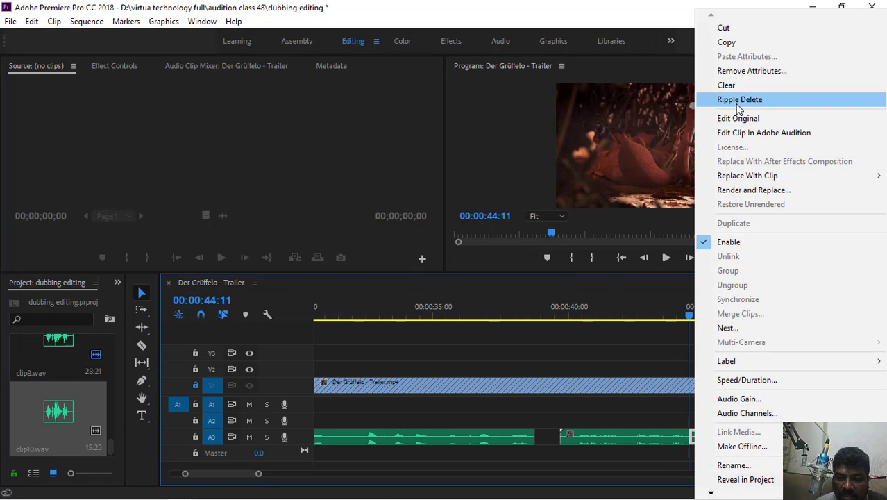
click(738, 100)
Split clip10 on track A3 at about 00:00:50:00, before the next spoken line, and shift the second part about one second later.
key(space)
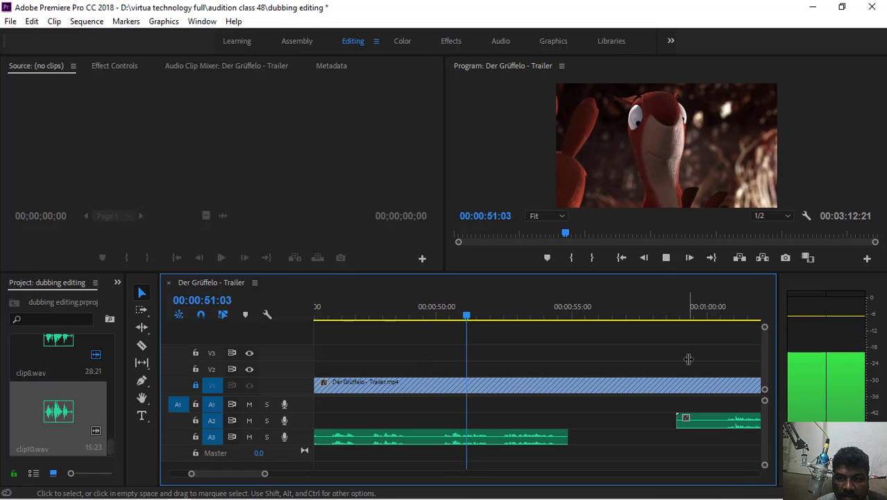
key(space)
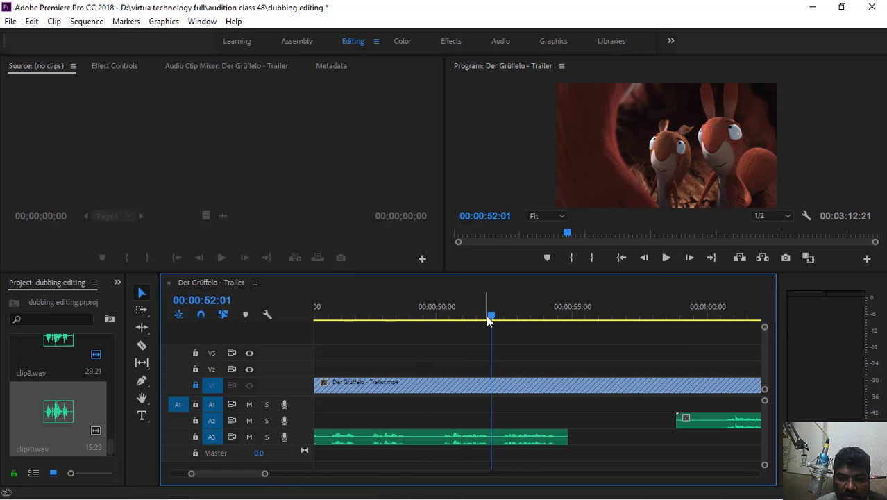
drag(486, 320, 433, 321)
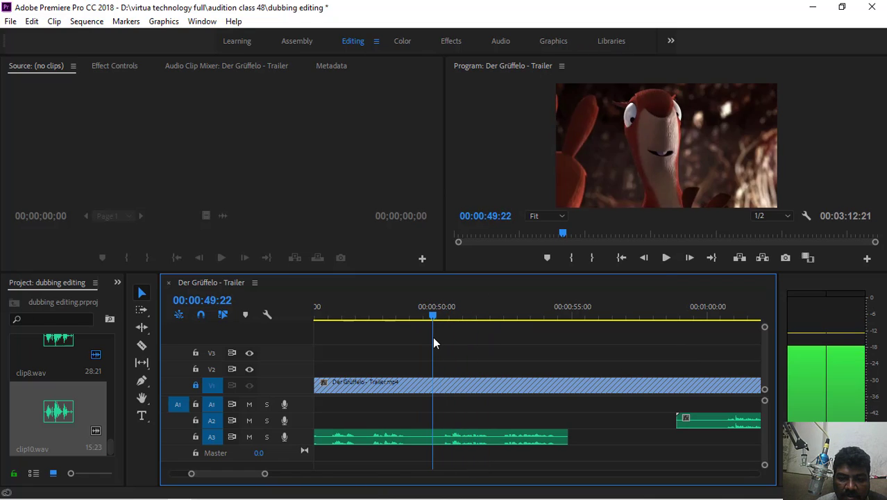
click(142, 345)
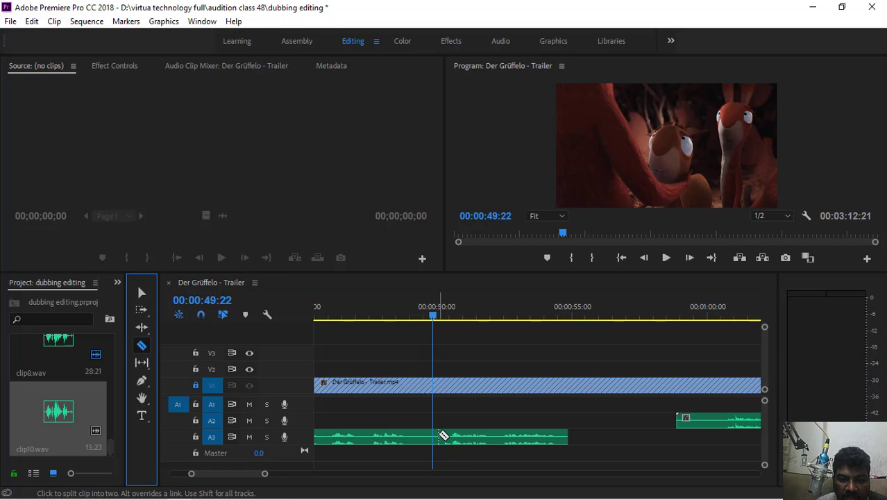
click(445, 434)
key(v)
drag(459, 439, 490, 441)
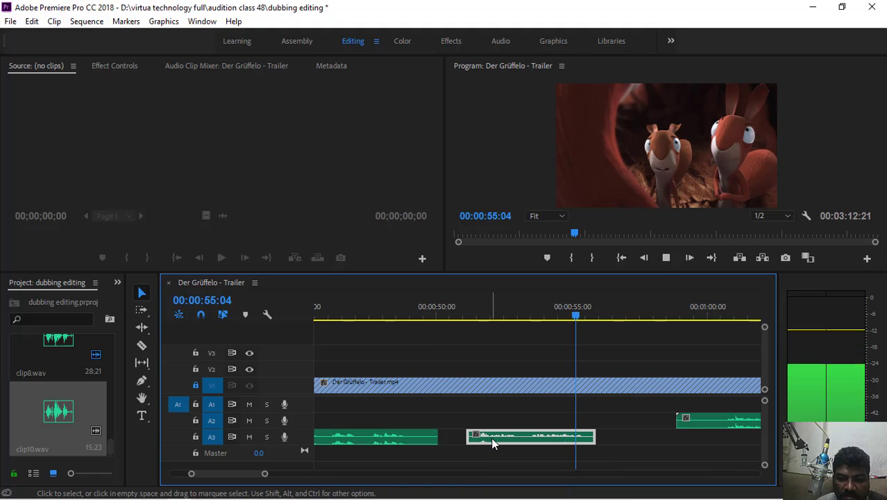
Move the last part of clip10 earlier to start at 00:00:50:10 and play it against the squirrel scene.
key(space)
drag(493, 439, 482, 442)
key(space)
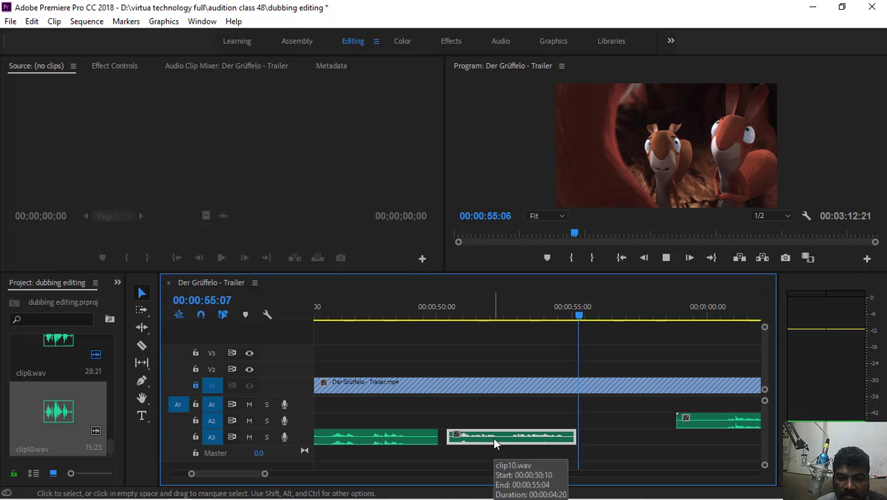
key(space)
Replay the dubbed squirrel scene from about 00:00:40 and again from 00:00:44 to check the timing of the clip10 pieces.
drag(383, 309, 320, 378)
key(space)
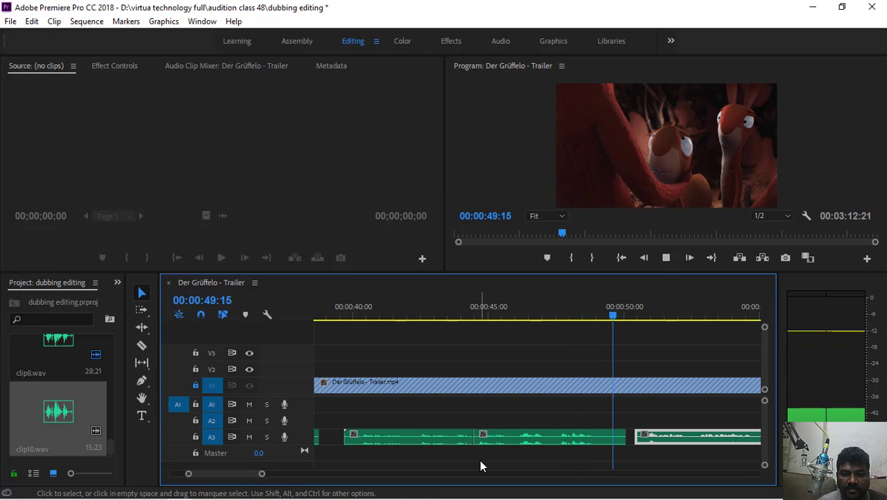
click(352, 310)
key(space)
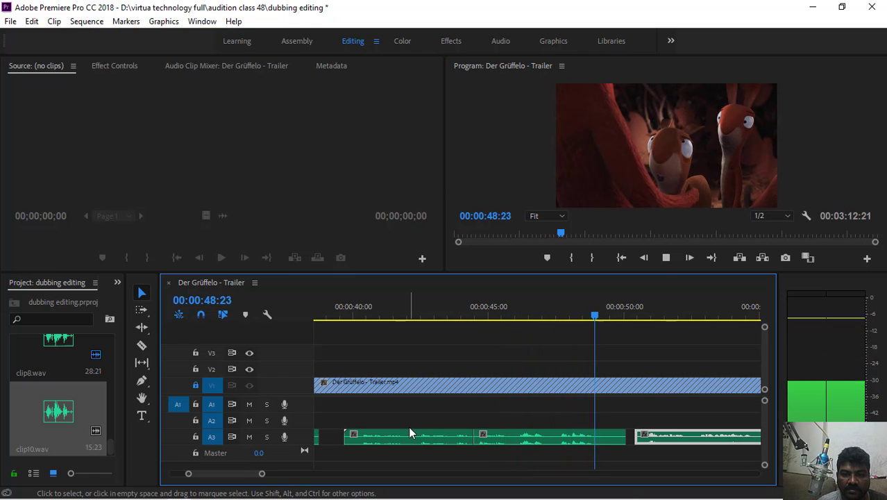
key(space)
click(464, 316)
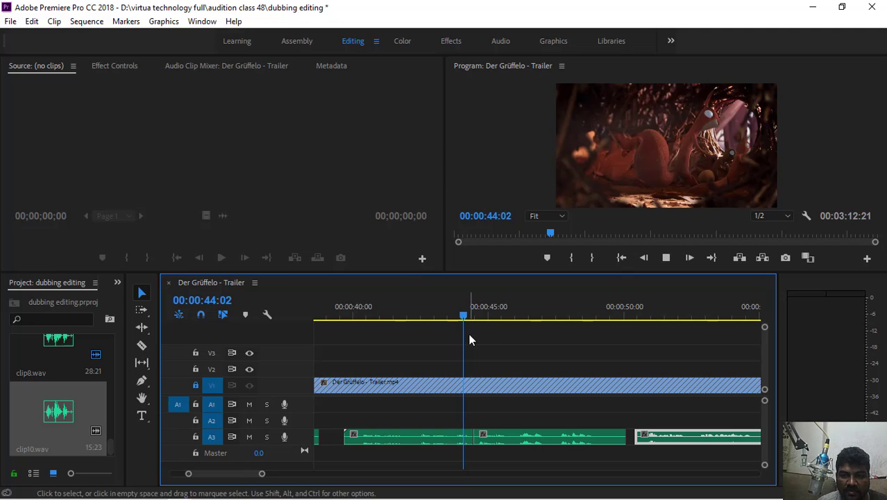
key(space)
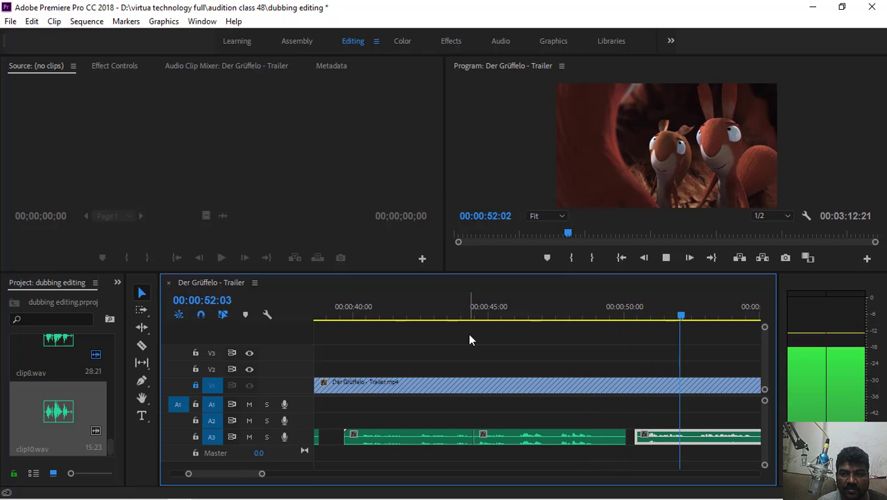
key(space)
Replay the passage around the gap between the clip10 pieces from about 00:00:49:12 to check the mouth movements there.
click(610, 309)
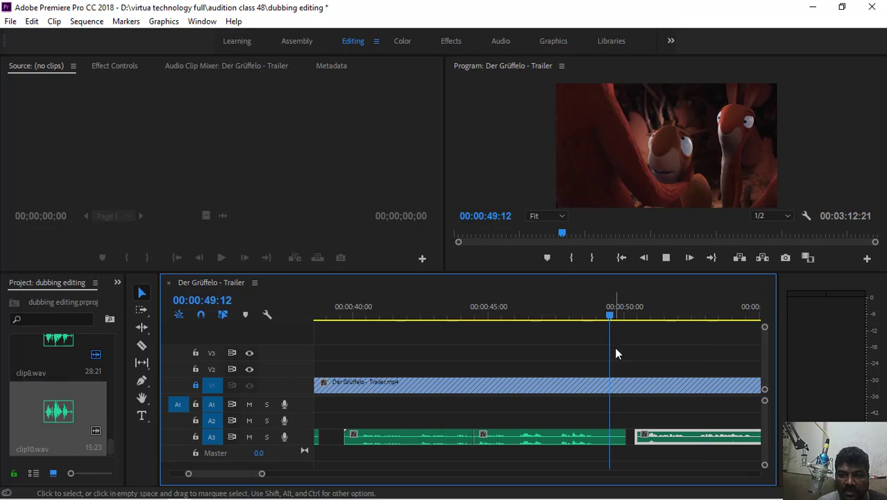
key(space)
key(space)
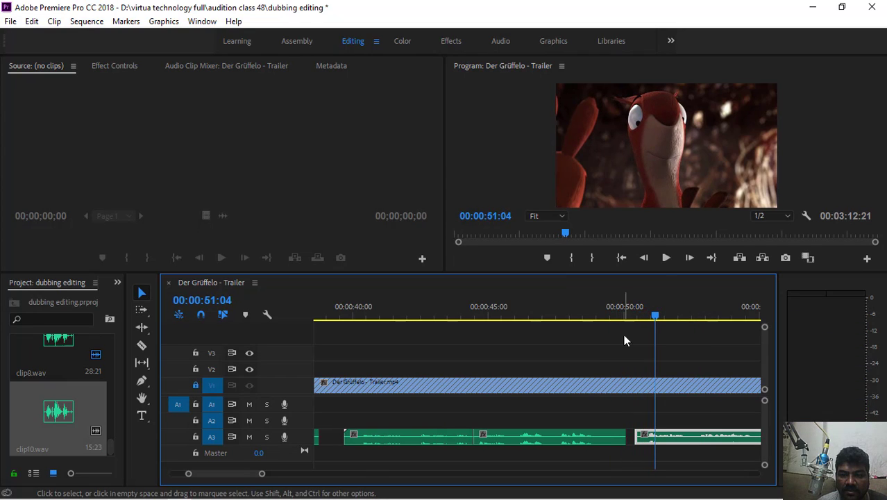
click(611, 311)
key(space)
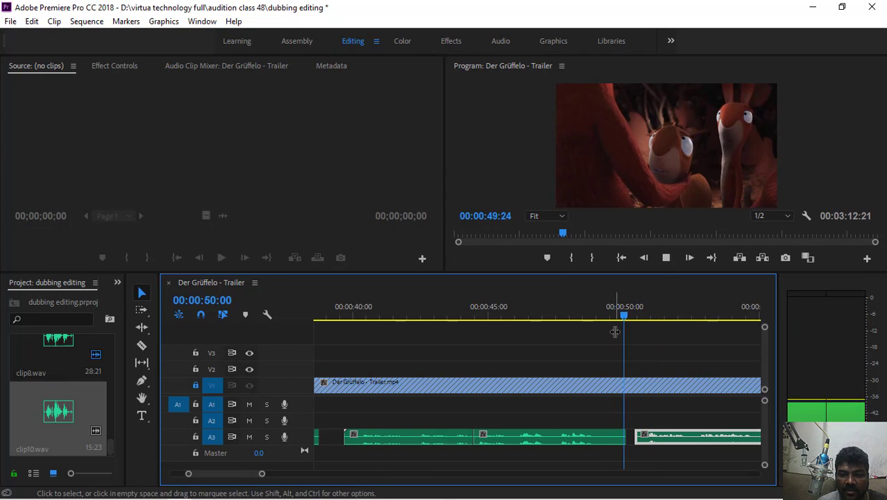
key(space)
Switch to Adobe Audition and delete the entire existing audio from the Der Grüffelo - Trailer.mp4 waveform.
click(251, 489)
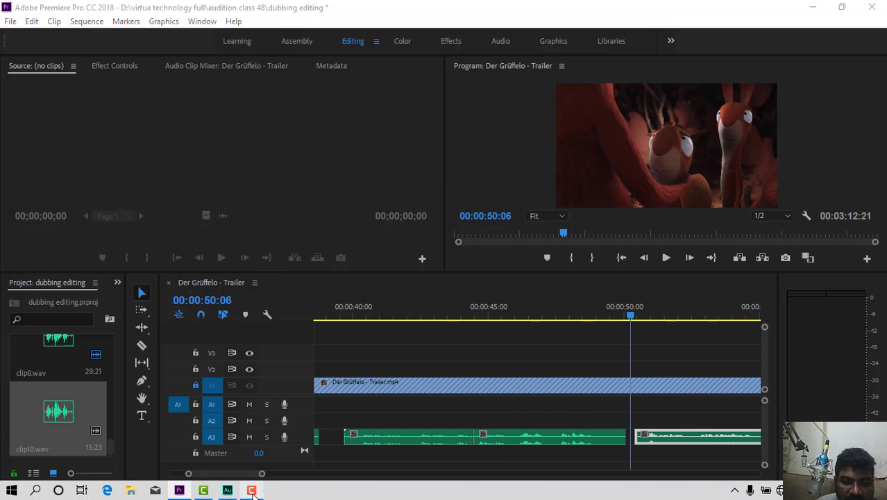
click(228, 489)
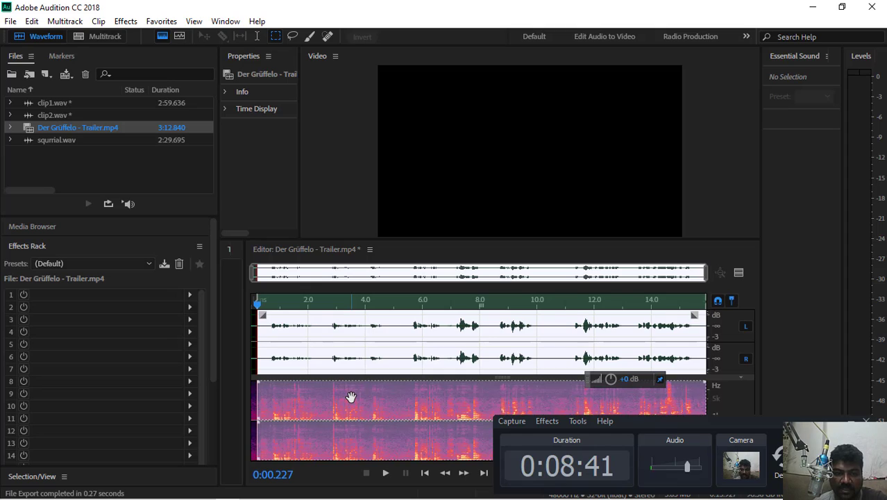
scroll(350, 397, up, 10)
key(ctrl+a)
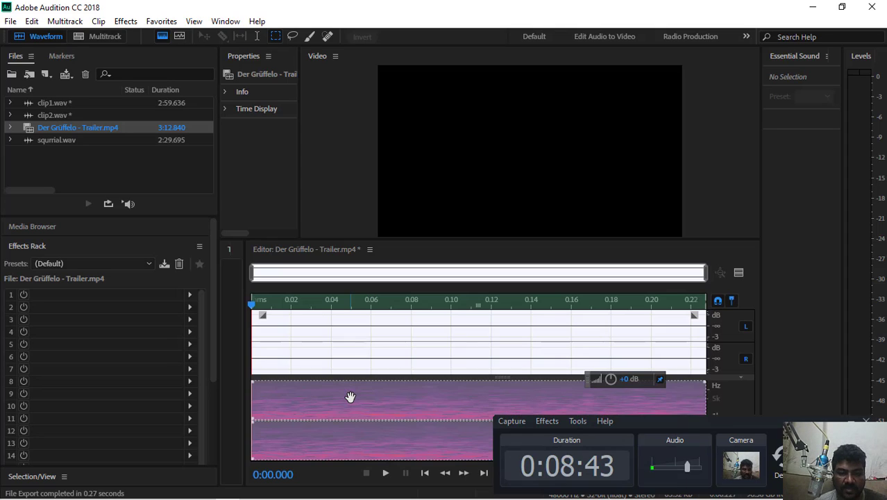
key(Delete)
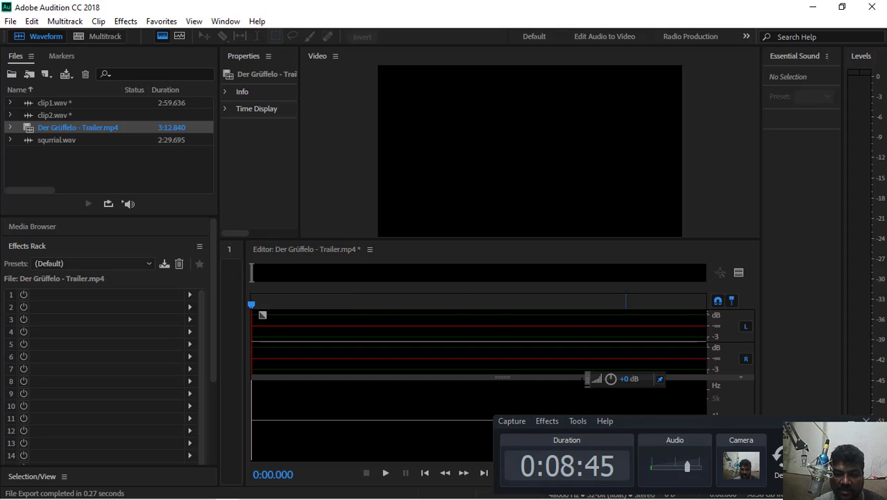
Record a short voice line of about 2 seconds in the empty waveform and delete the noise and silence before the voice.
drag(655, 431, 722, 465)
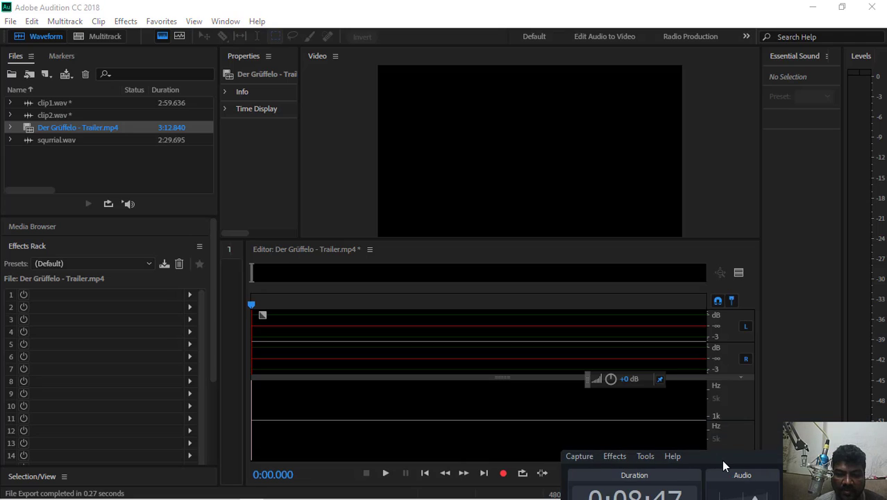
click(503, 473)
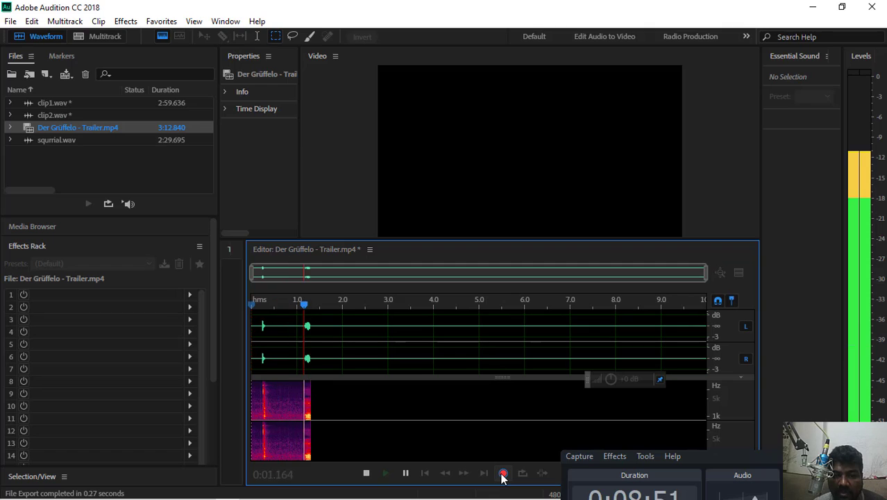
key(space)
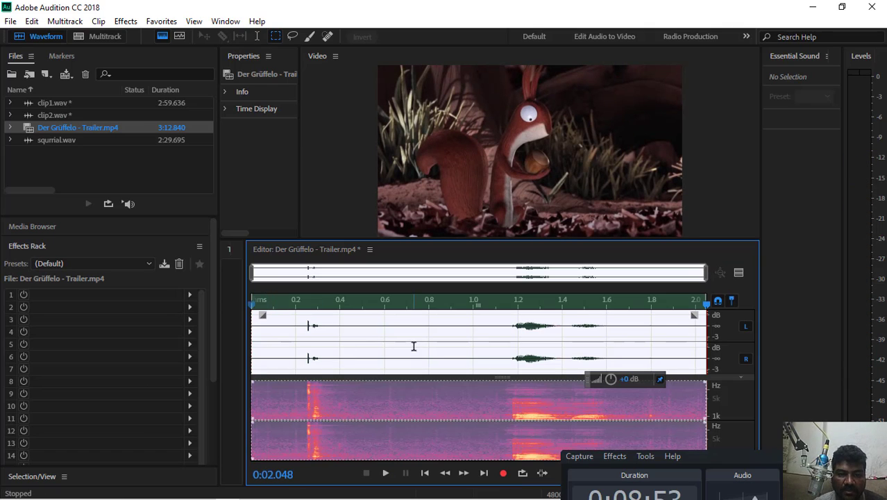
drag(414, 346, 252, 346)
key(Delete)
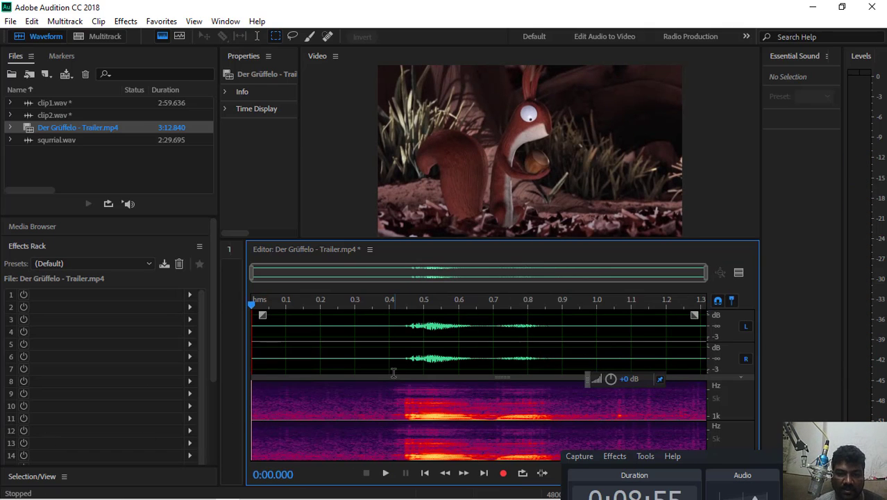
drag(377, 352, 40, 426)
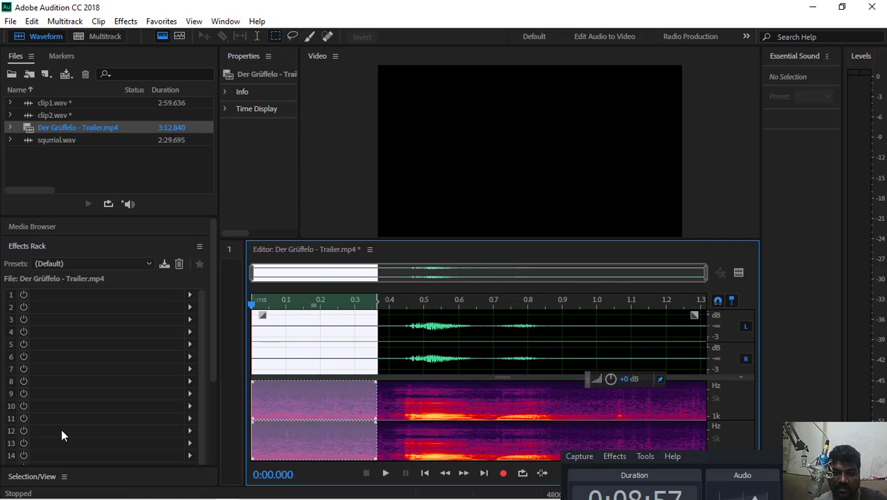
key(Delete)
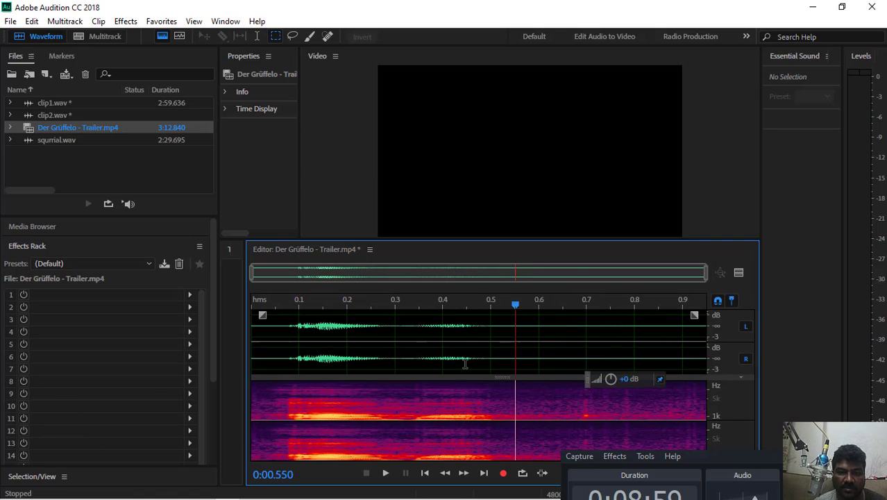
Select the first 0.55 seconds of the recording and export the file as clip9.wav to the audition class 48 folder.
drag(515, 360, 88, 420)
click(10, 21)
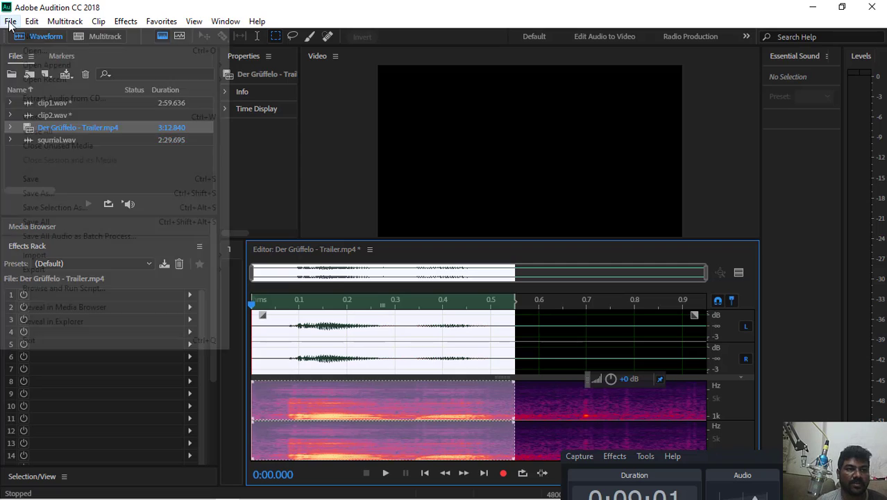
mouse_move(69, 275)
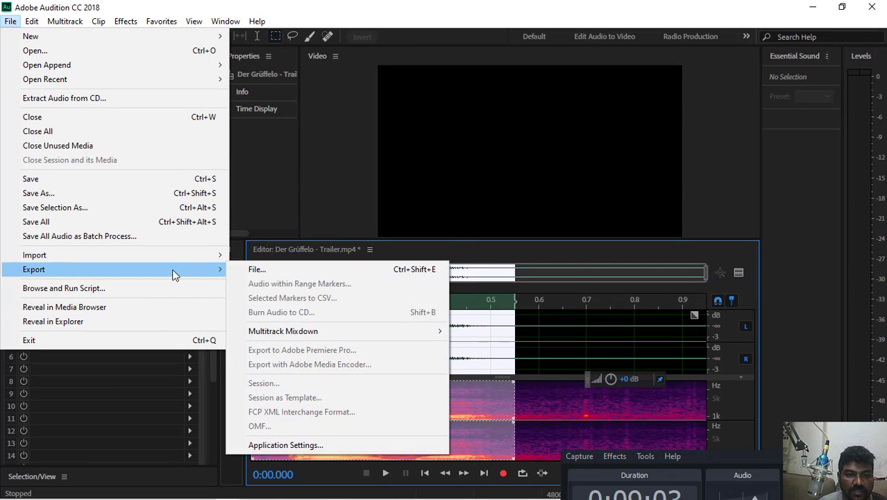
click(278, 269)
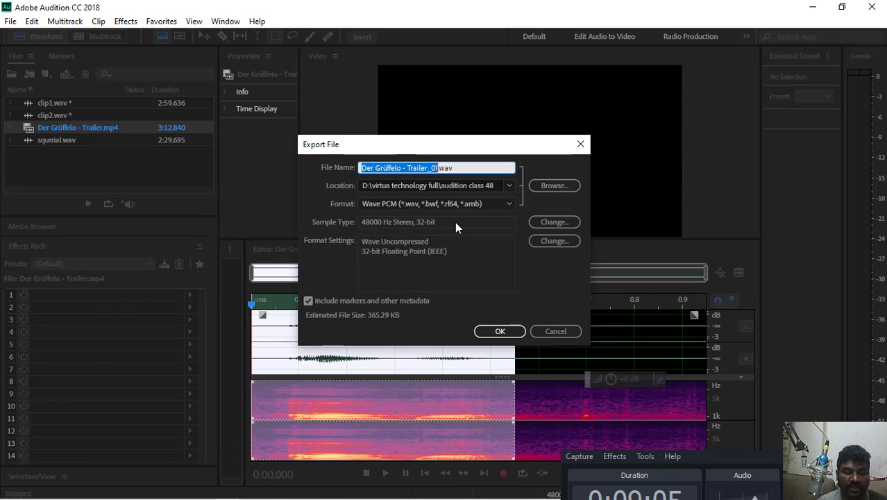
text(clip)
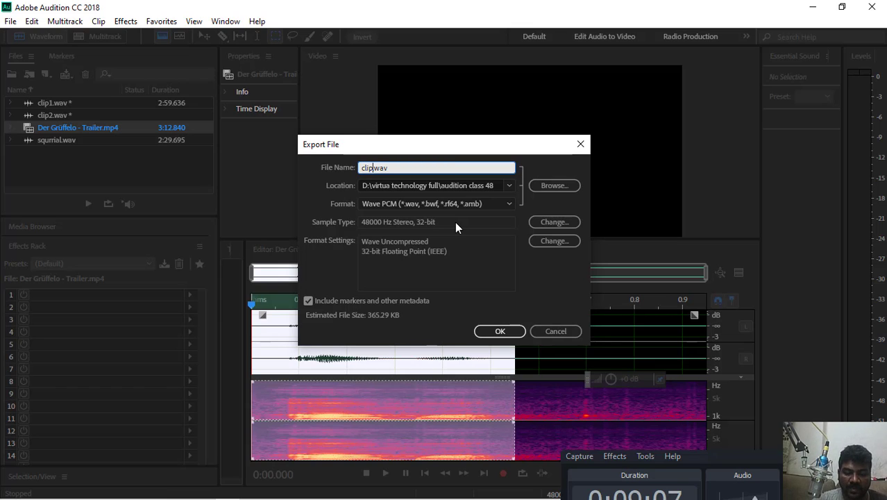
text(9)
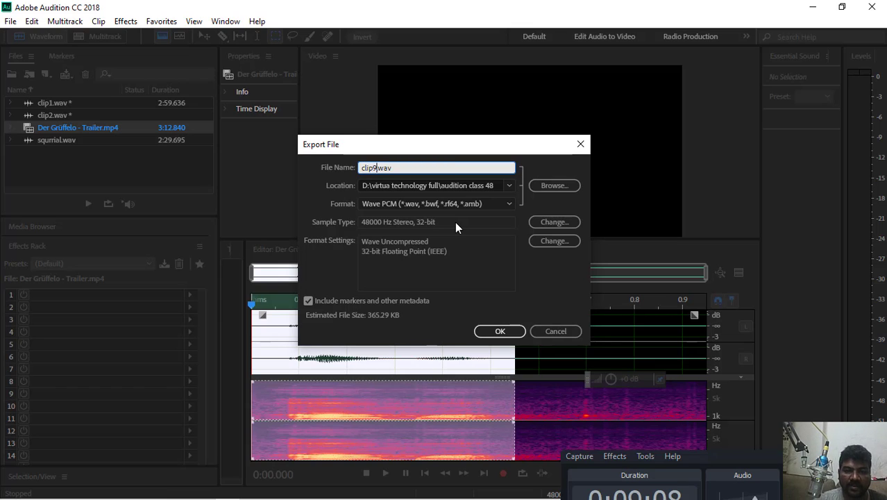
click(497, 331)
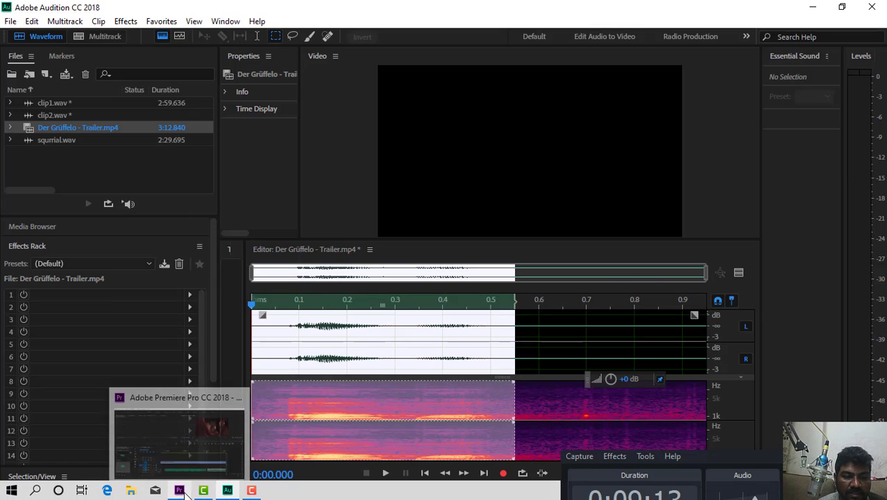
Switch to Premiere Pro, import clip9.wav from the audition class 48 folder and place it on track A2 over the gap between the clip10 pieces.
click(179, 490)
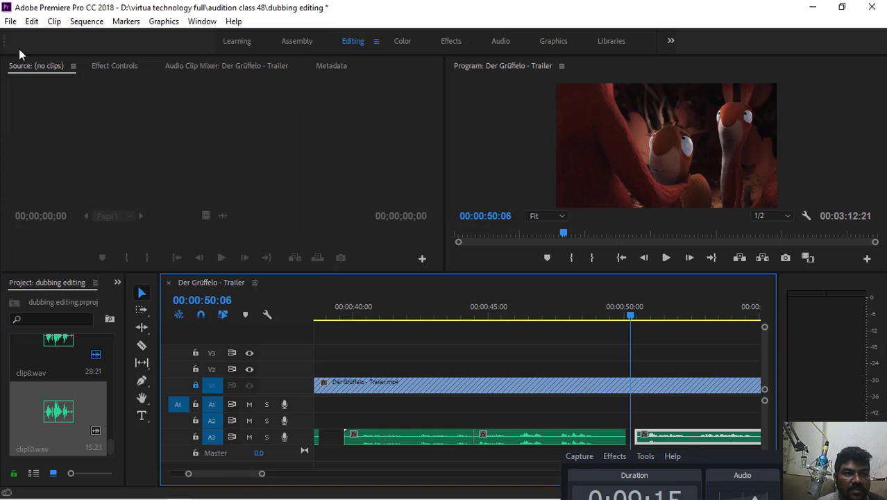
click(10, 21)
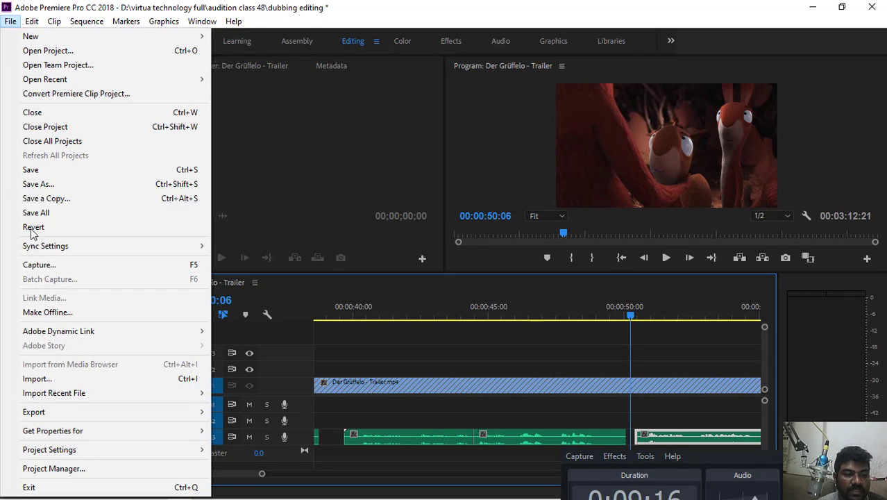
click(33, 377)
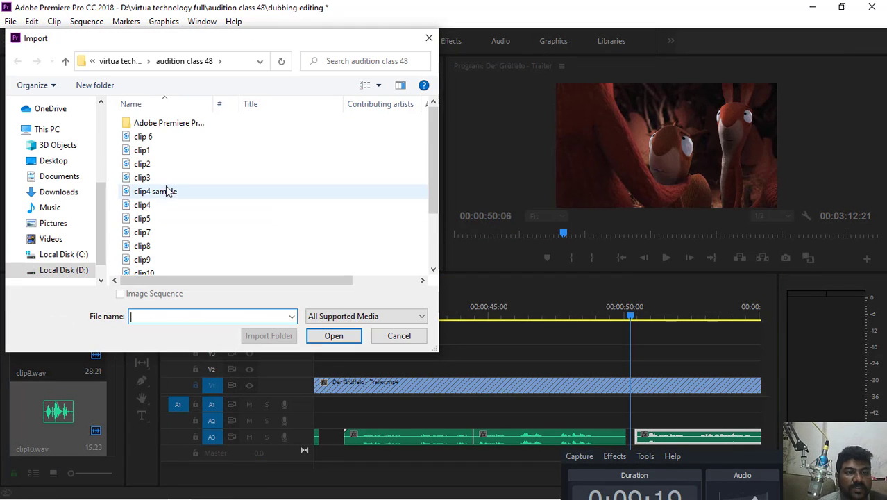
scroll(168, 191, down, 3)
click(143, 186)
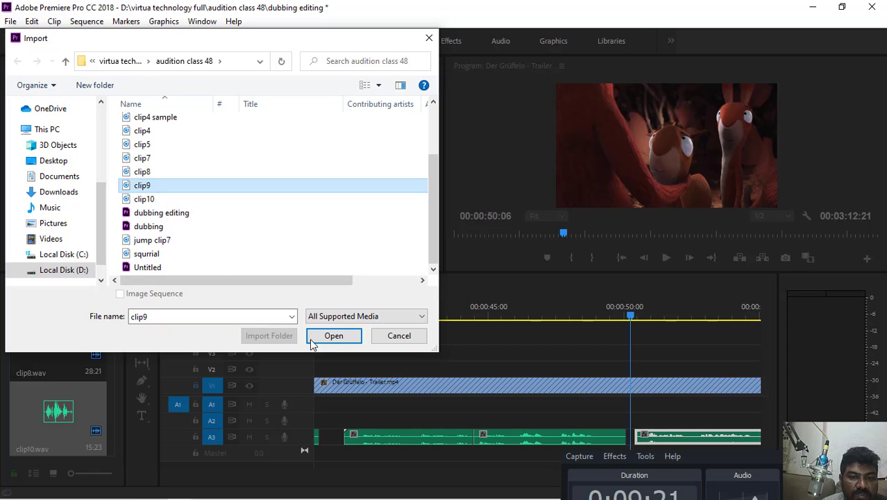
click(333, 336)
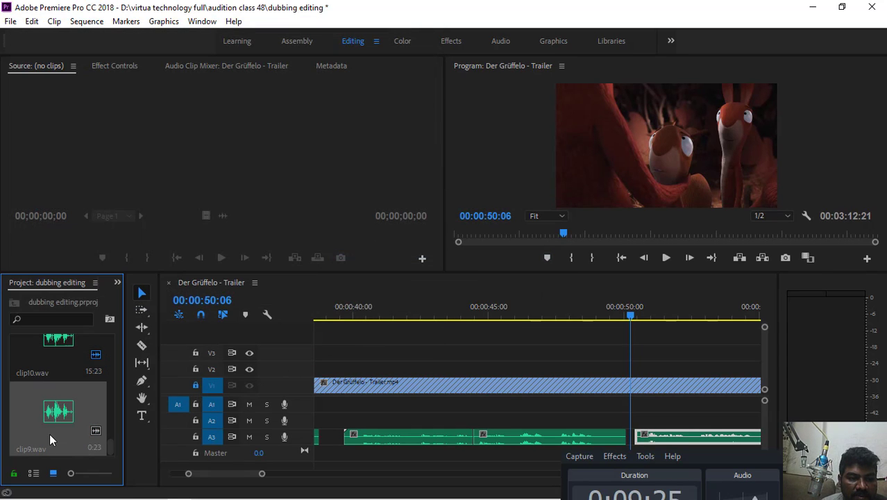
drag(45, 428, 621, 419)
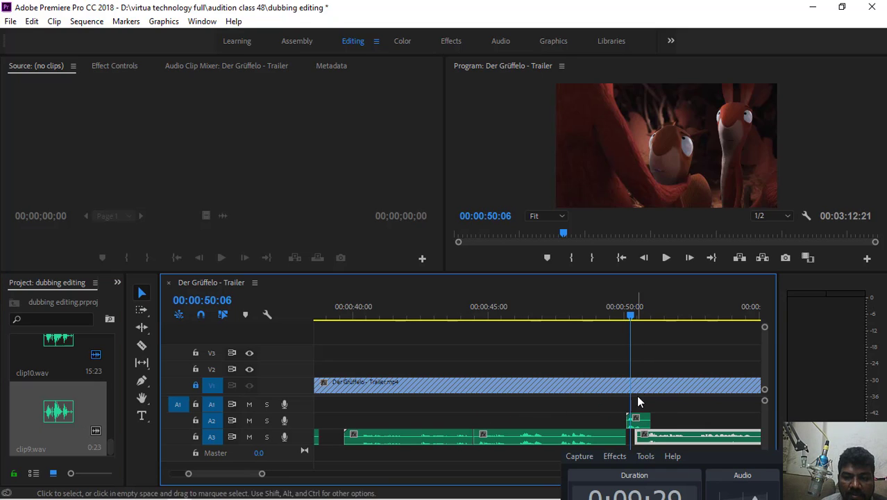
Replay the passage around clip9.wav several times from about 00:00:49:21 to check its sync with the mouth movements.
drag(630, 317, 621, 318)
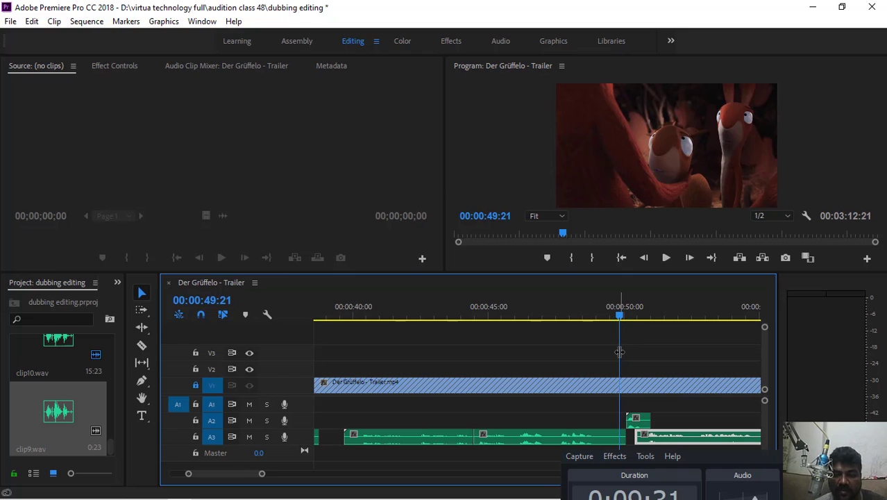
key(space)
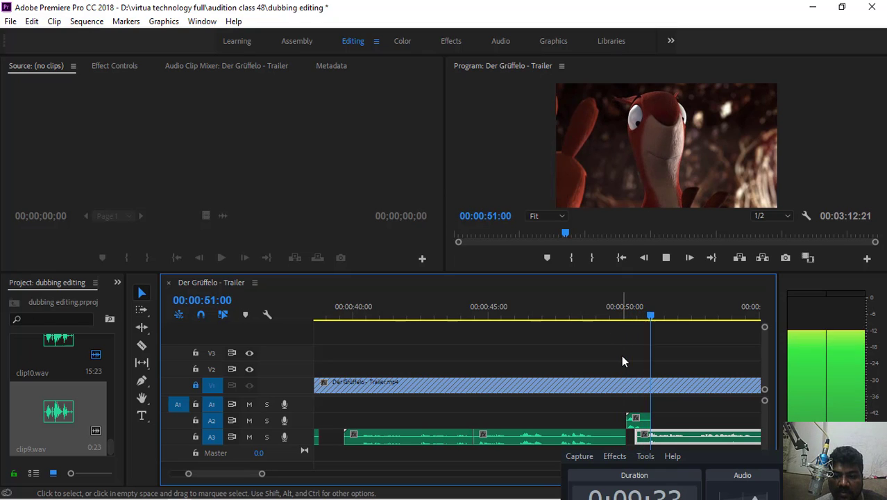
key(space)
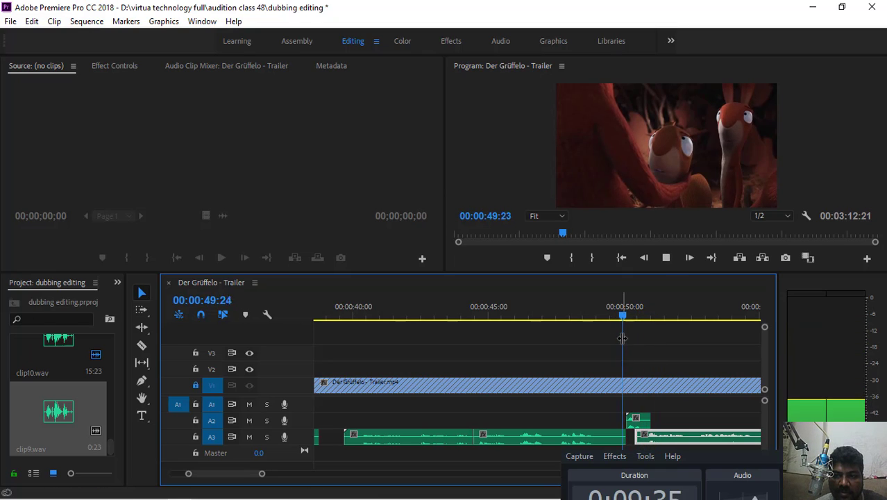
key(space)
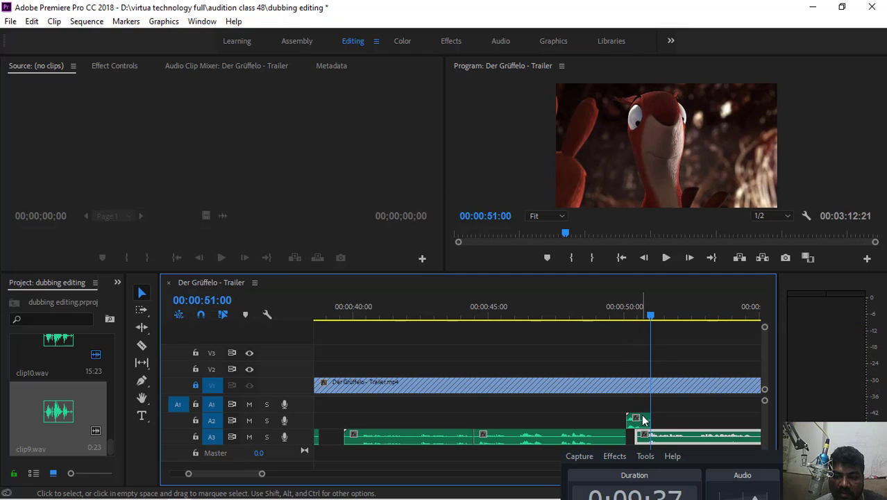
click(617, 317)
key(space)
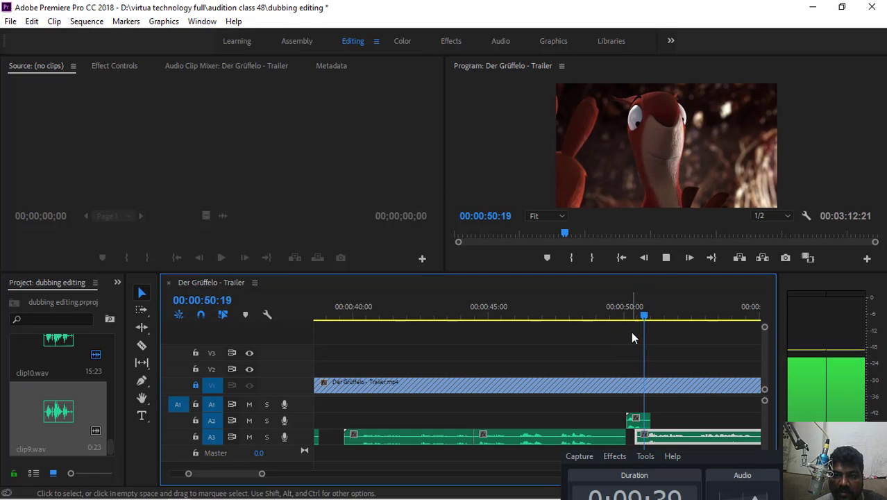
key(space)
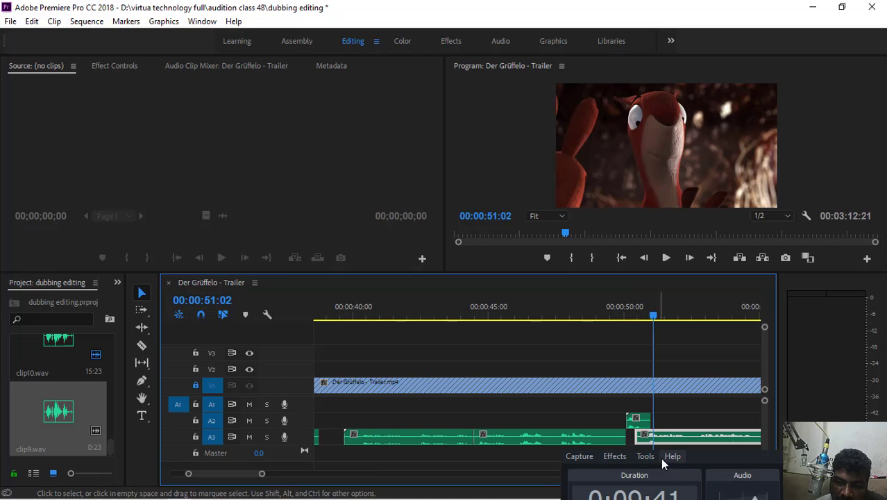
click(617, 318)
key(space)
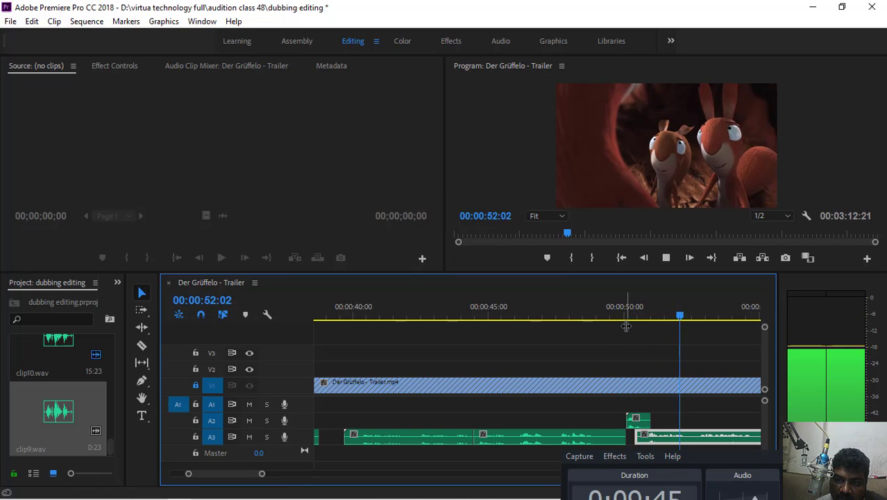
key(space)
click(619, 316)
key(space)
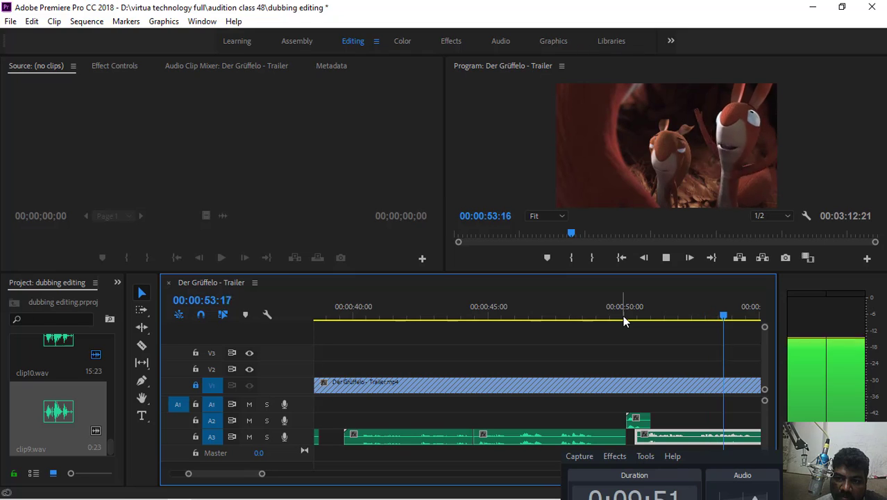
key(space)
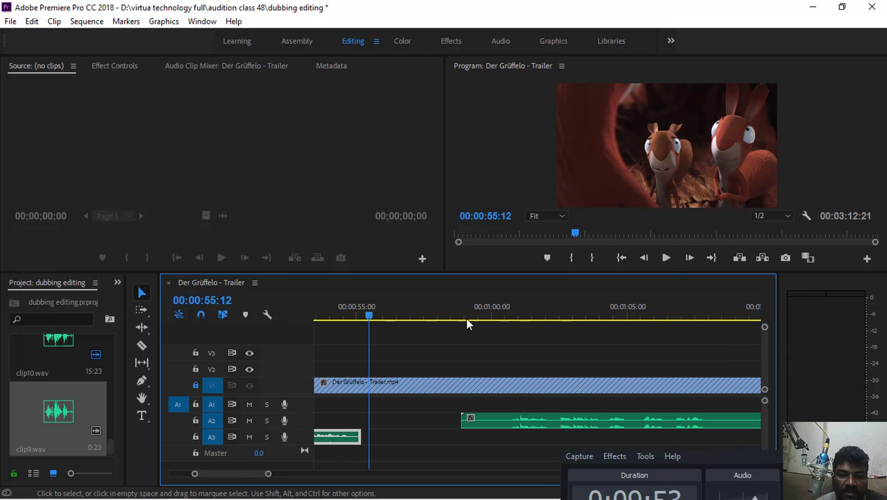
Replay the lines leading into clip9.wav from just before 00:00:48:00 to judge its timing against the preceding voice piece.
key(j)
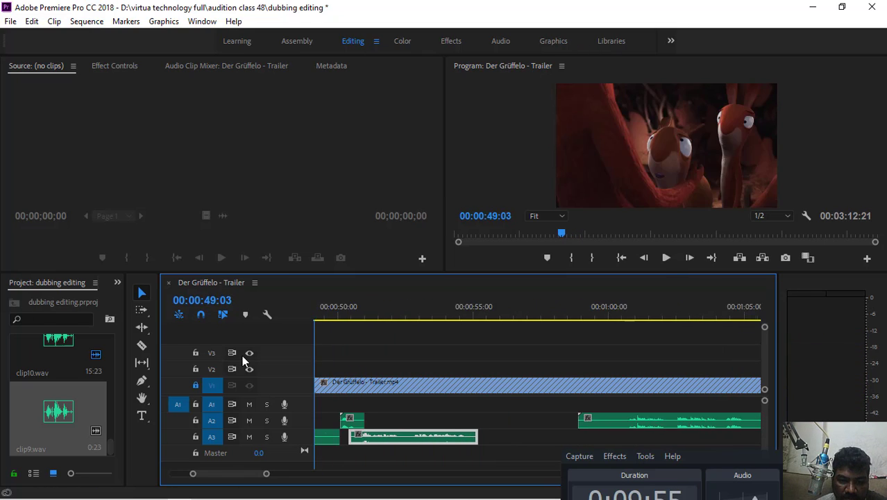
click(392, 371)
key(space)
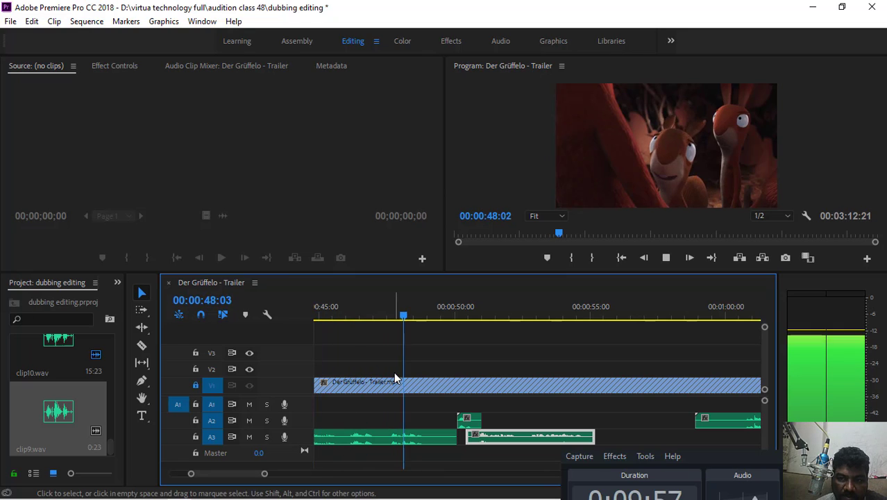
key(space)
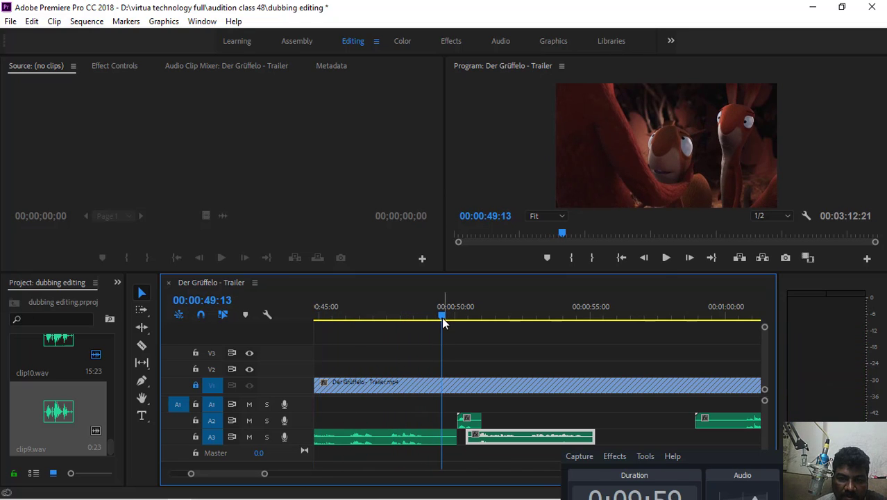
key(Left)
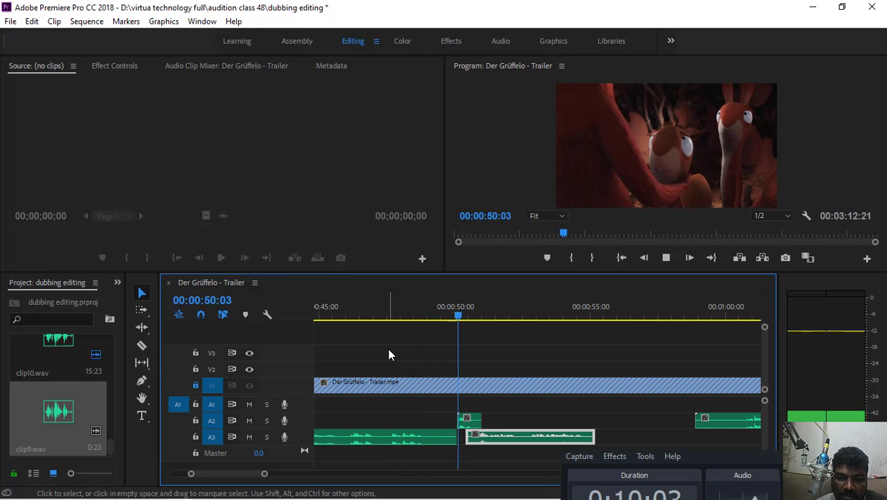
key(space)
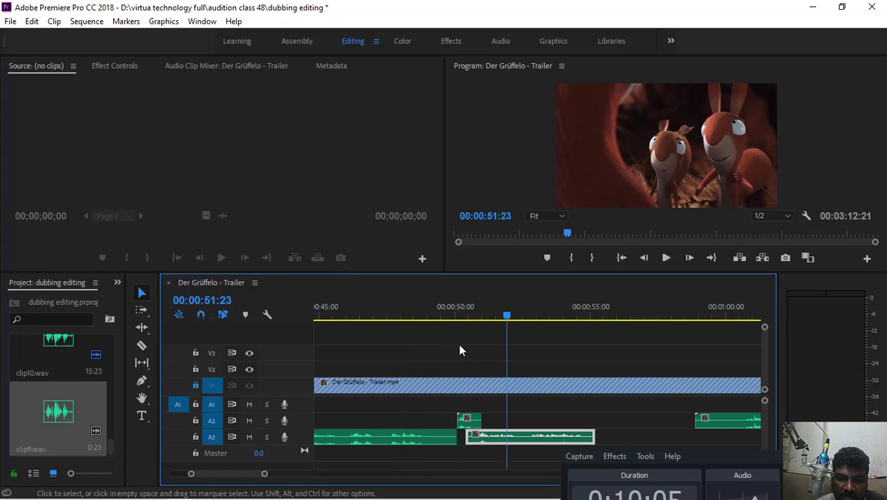
Move clip9.wav slightly earlier on track A2 to start at about 00:00:50:01 and play the passage.
drag(507, 319, 453, 327)
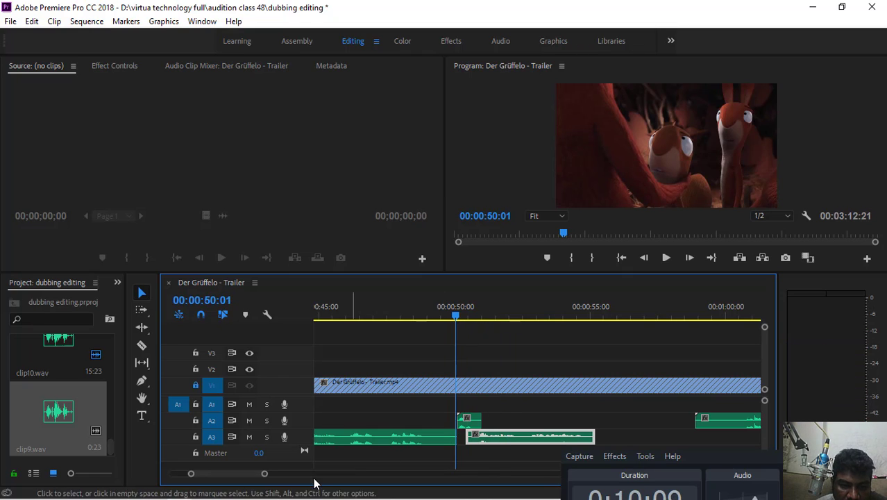
drag(268, 475, 253, 475)
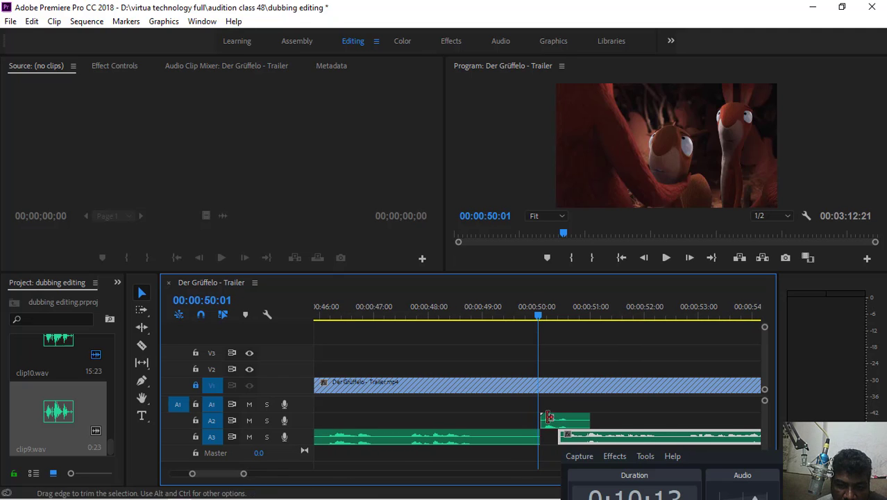
drag(549, 426, 535, 441)
key(space)
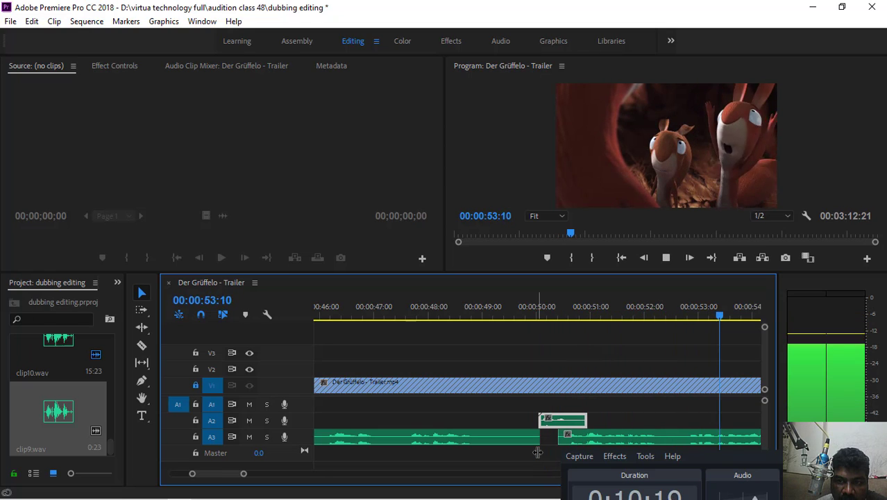
key(space)
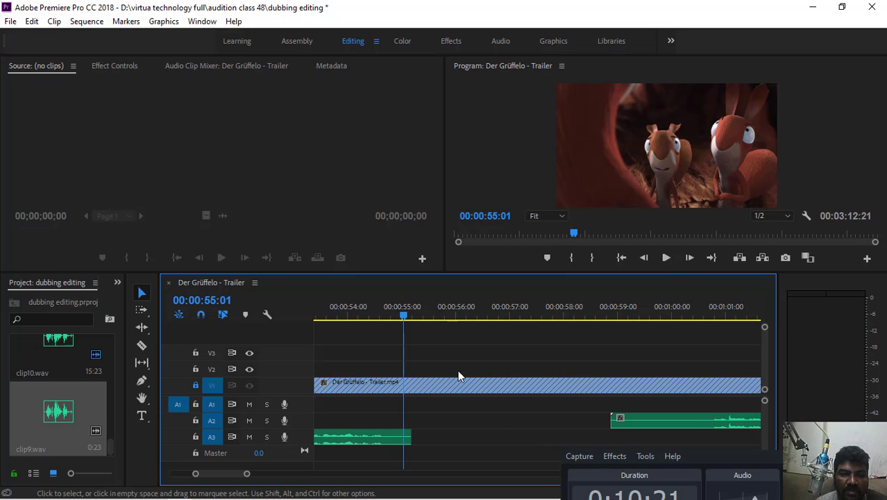
Play the dubbed scene from about 00:00:39:15 to about 00:00:54:22 to review the synced voice clips.
drag(385, 314, 417, 399)
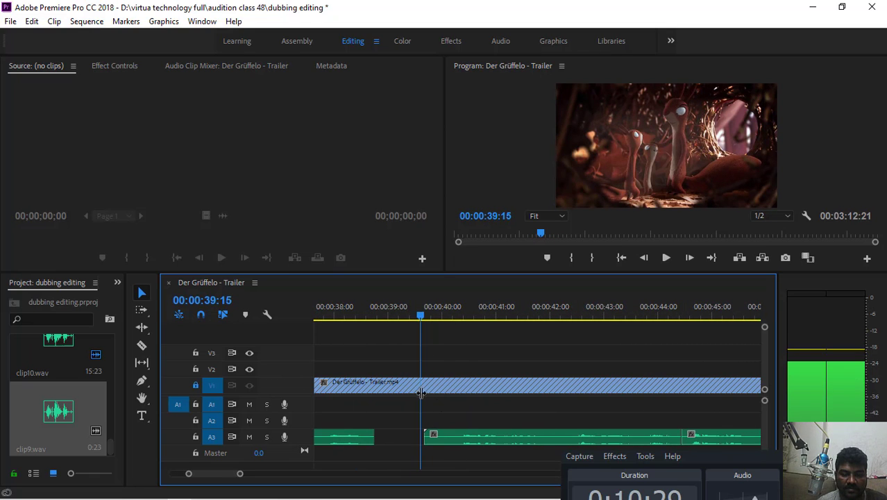
key(space)
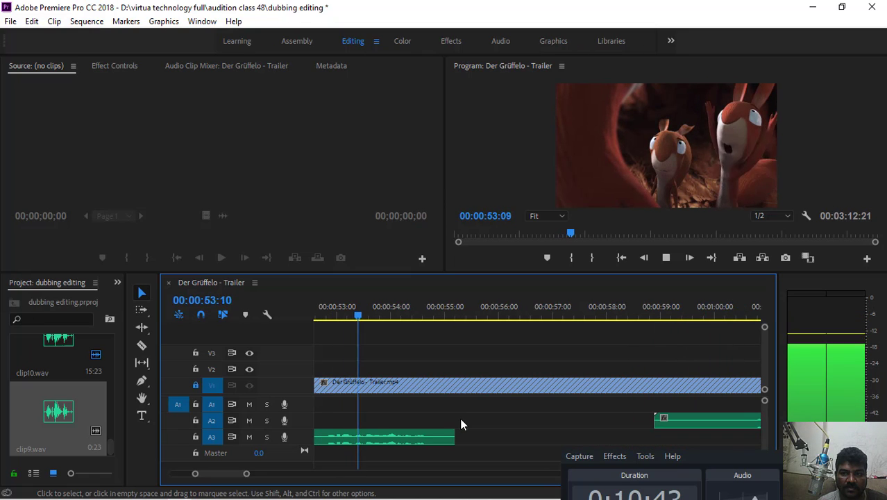
key(space)
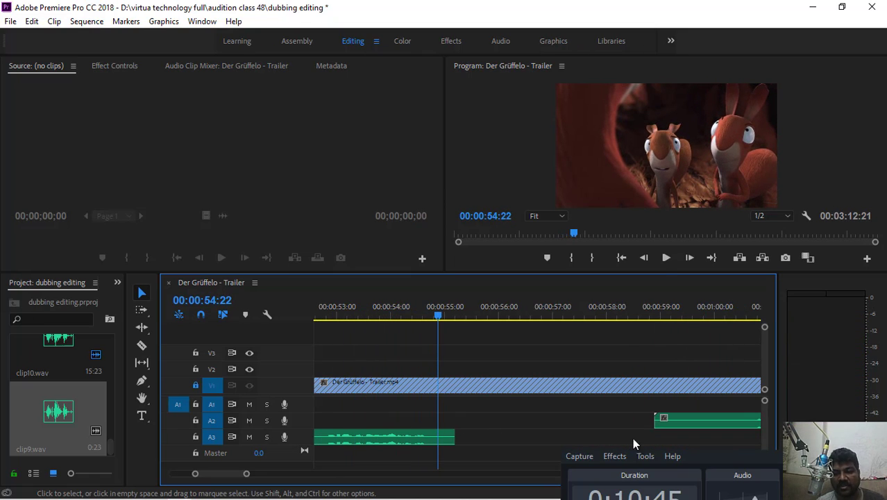
drag(735, 458, 684, 401)
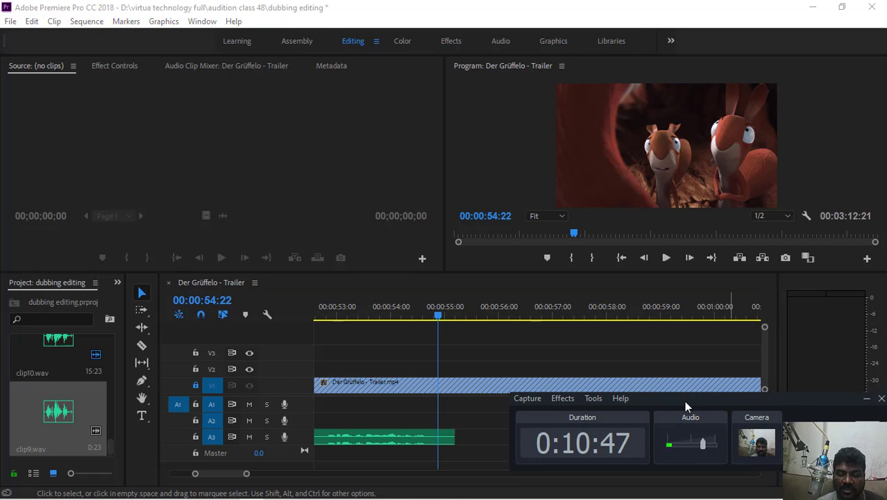